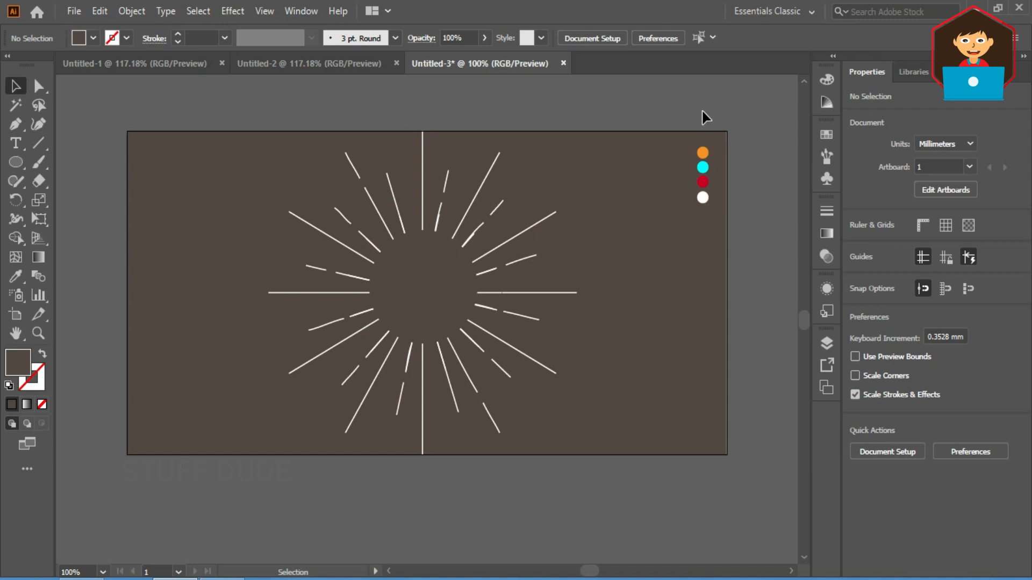
- Erase two gaps in the long solid ray at the sunburst's upper right, splitting it into three dashes
drag(563, 294, 571, 310)
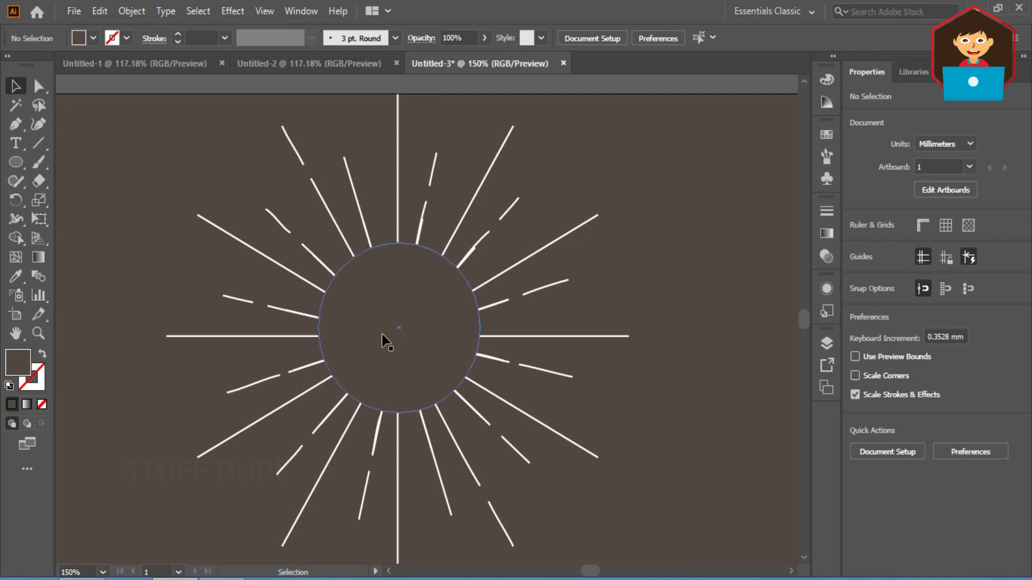
click(483, 181)
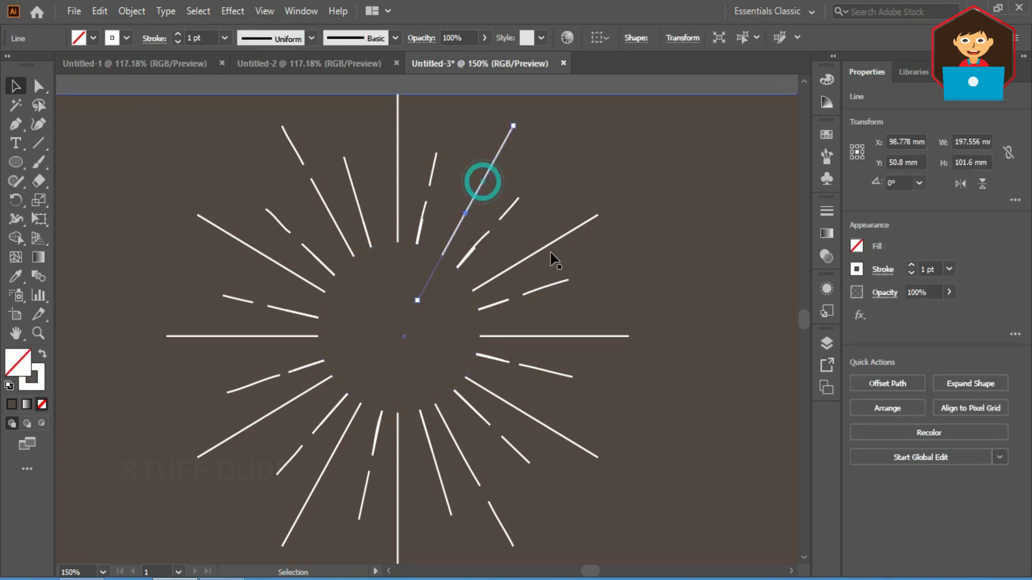
click(41, 183)
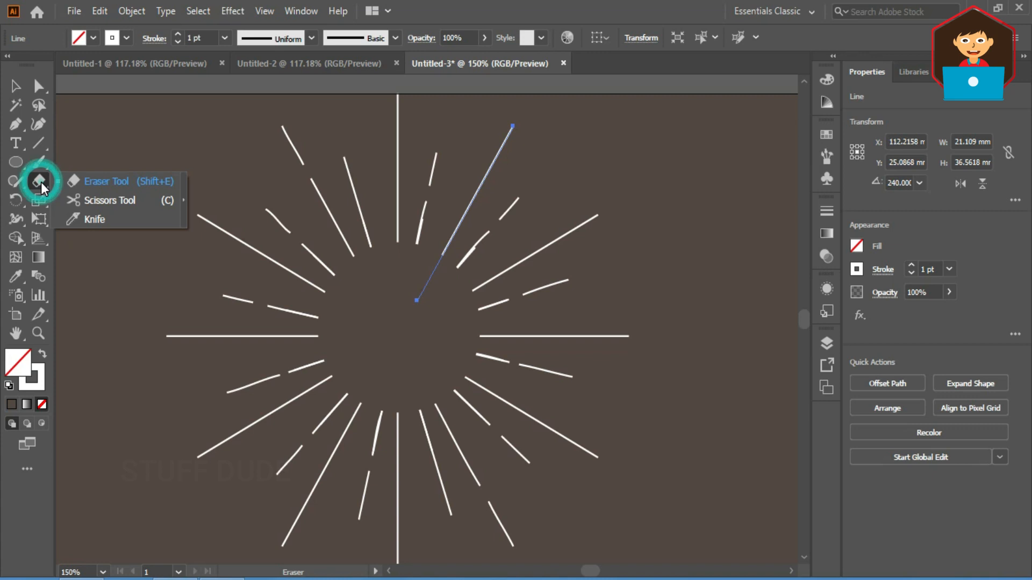
click(487, 173)
click(462, 218)
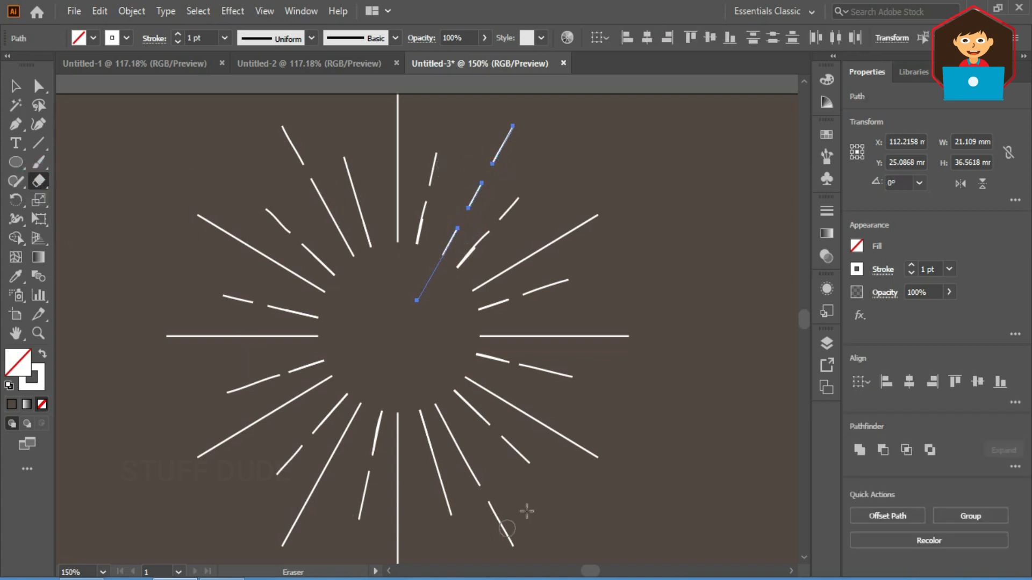
key(v)
click(681, 230)
drag(651, 339, 662, 281)
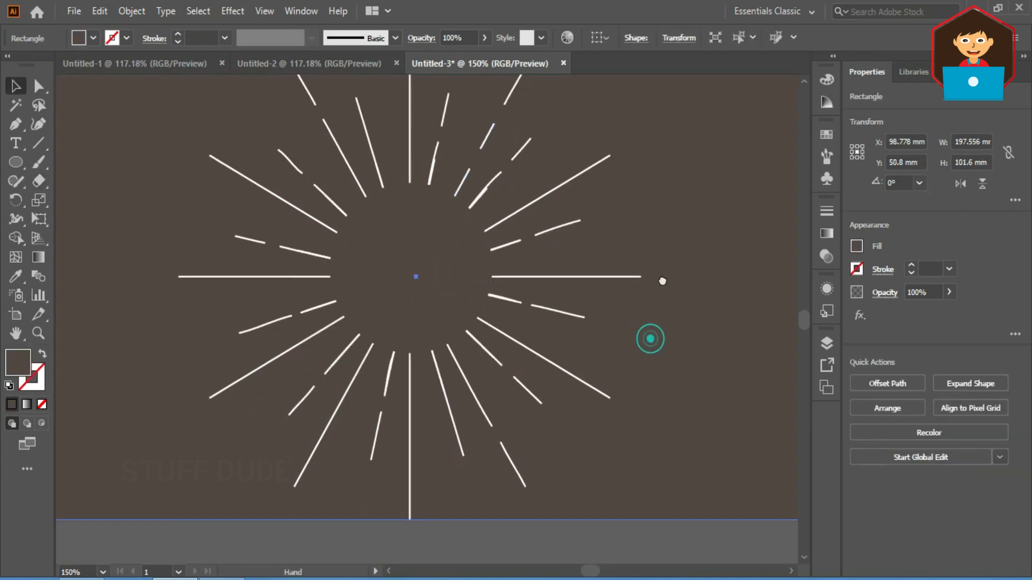
- Add the text "Retro Text" in TodaySHOP-Ultra and enlarge it to about 49 pt across the sunburst's centre
key(ctrl+0)
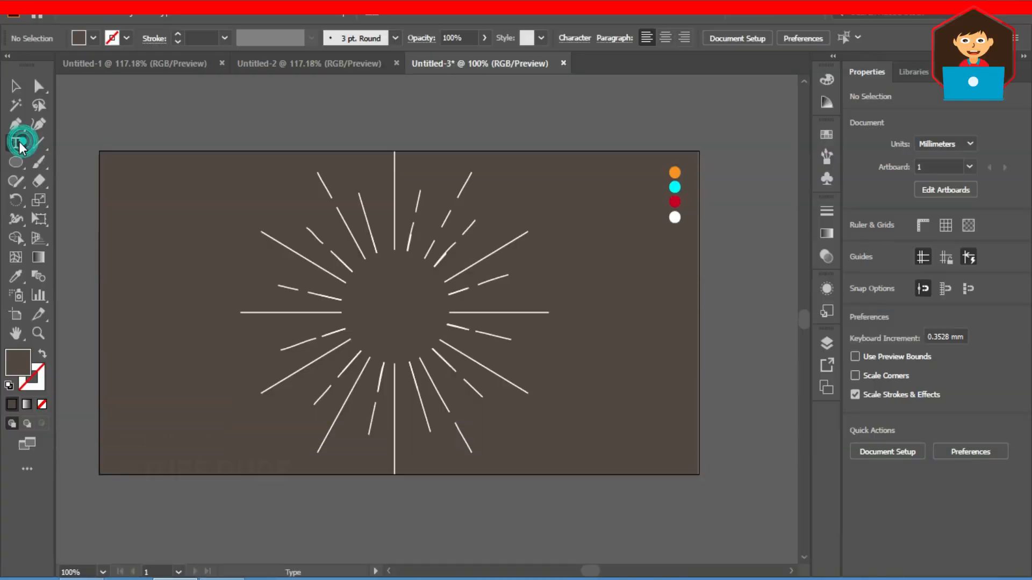
key(t)
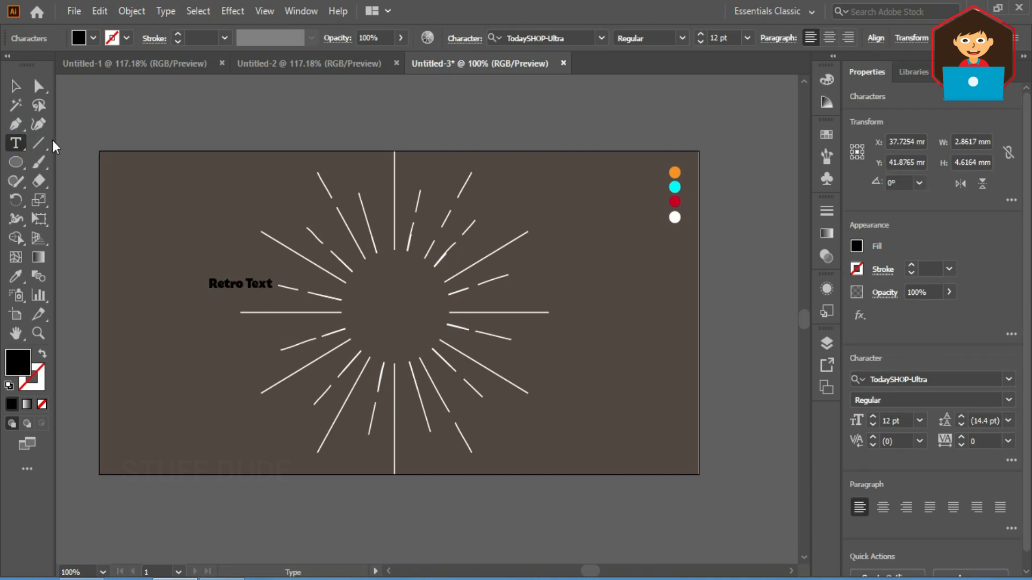
click(15, 86)
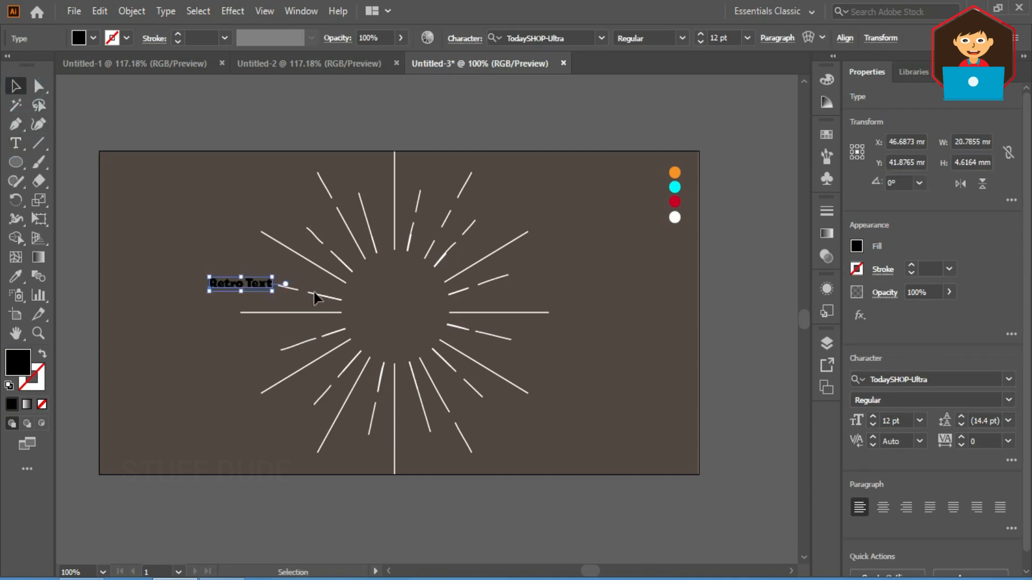
drag(272, 290, 342, 318)
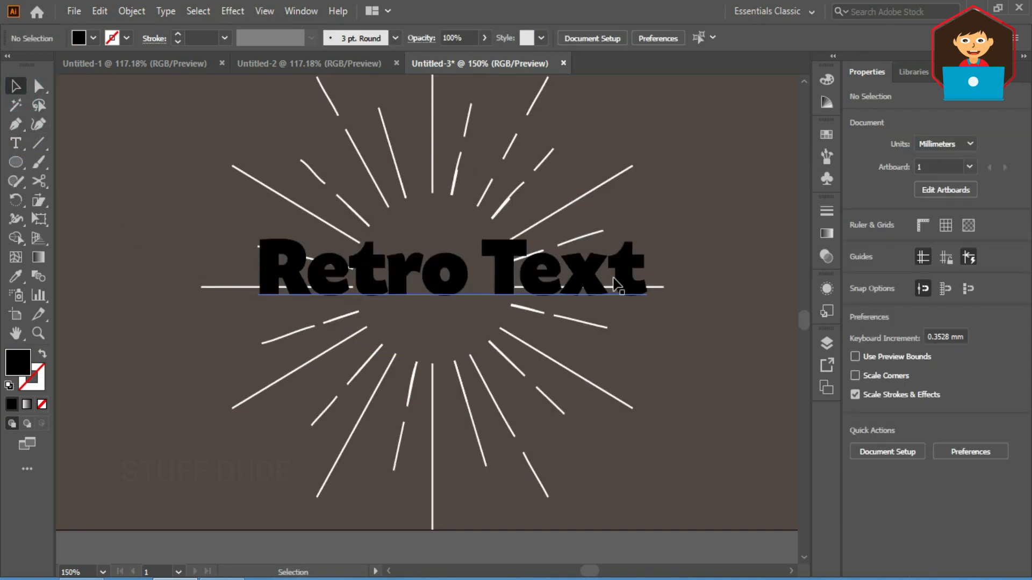
- Duplicate the "Retro Text" with a red fill and place the copy almost directly behind the black text
drag(525, 261, 500, 308)
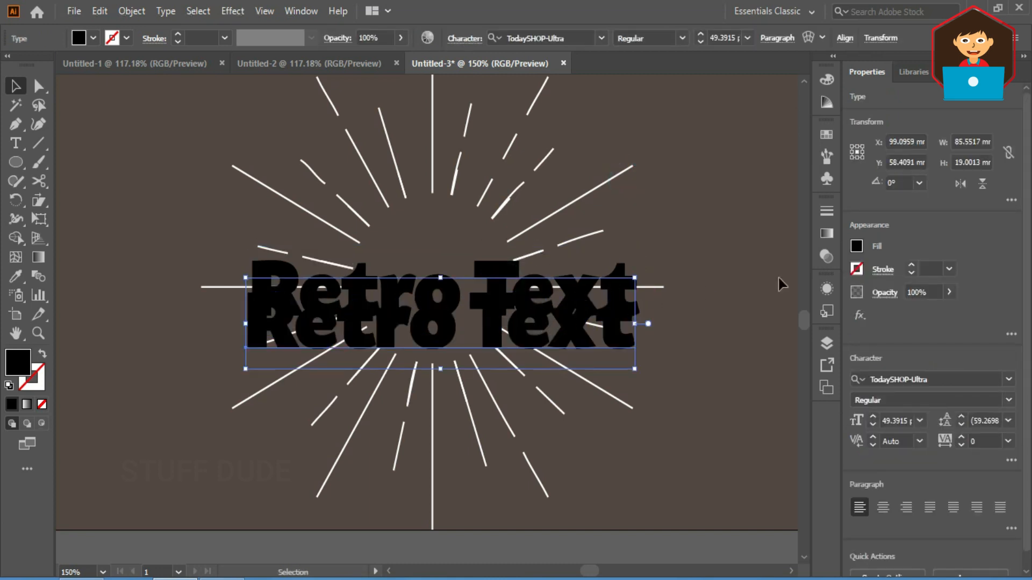
click(826, 134)
click(755, 176)
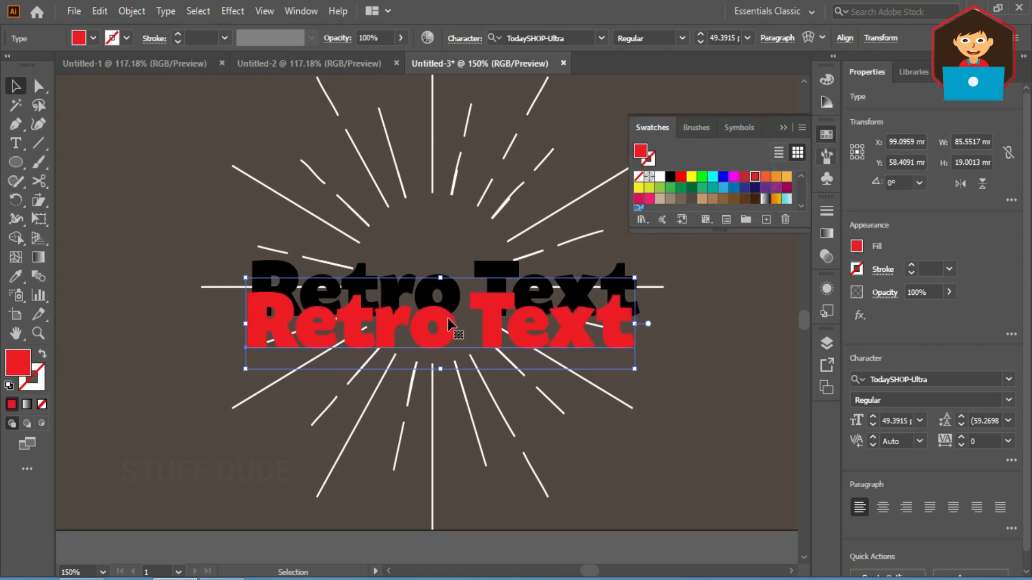
drag(485, 306, 486, 282)
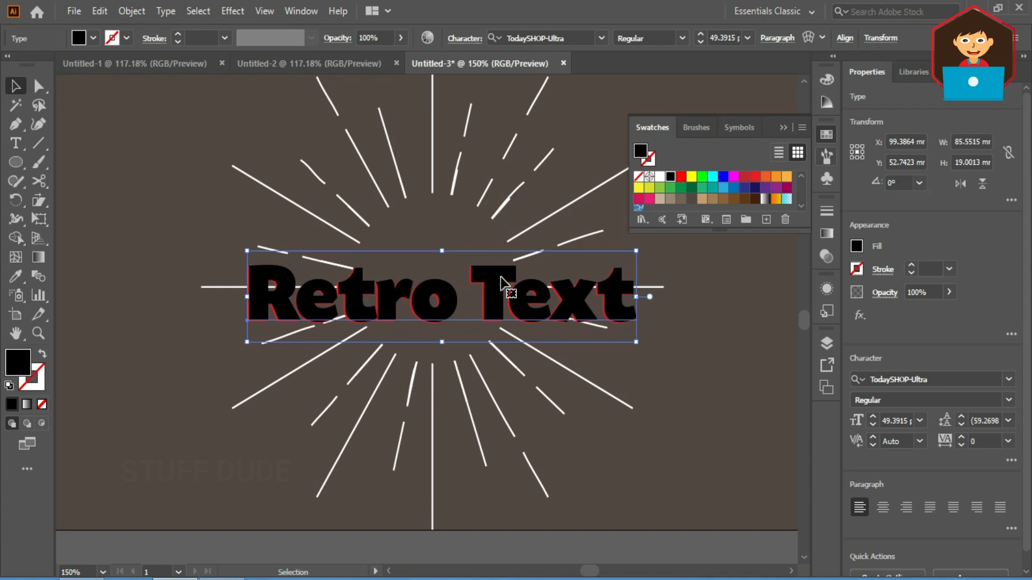
- Insert "ddf" after "Re" in the black text and move that text below the red copy
key(t)
click(338, 290)
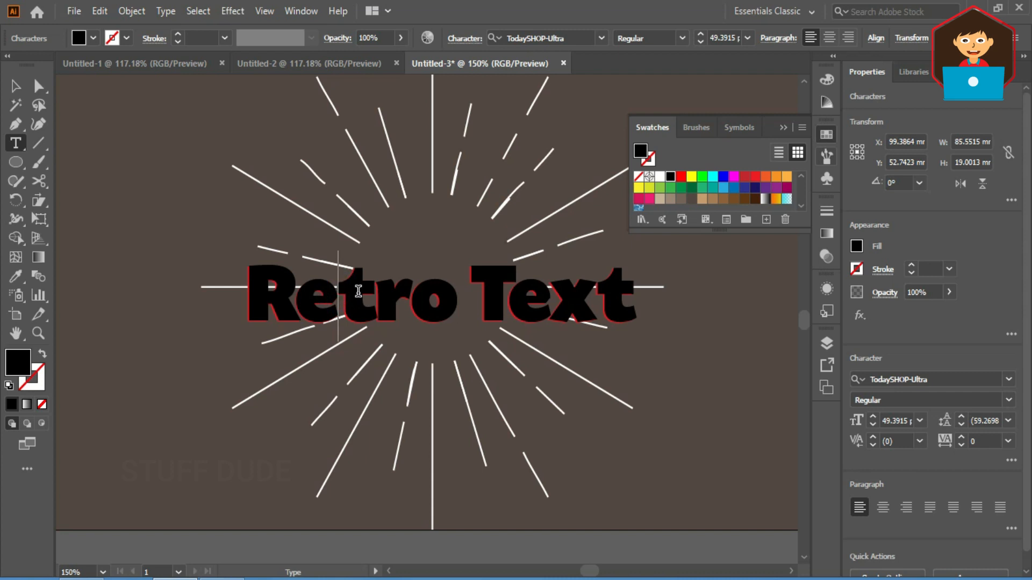
text(ddf)
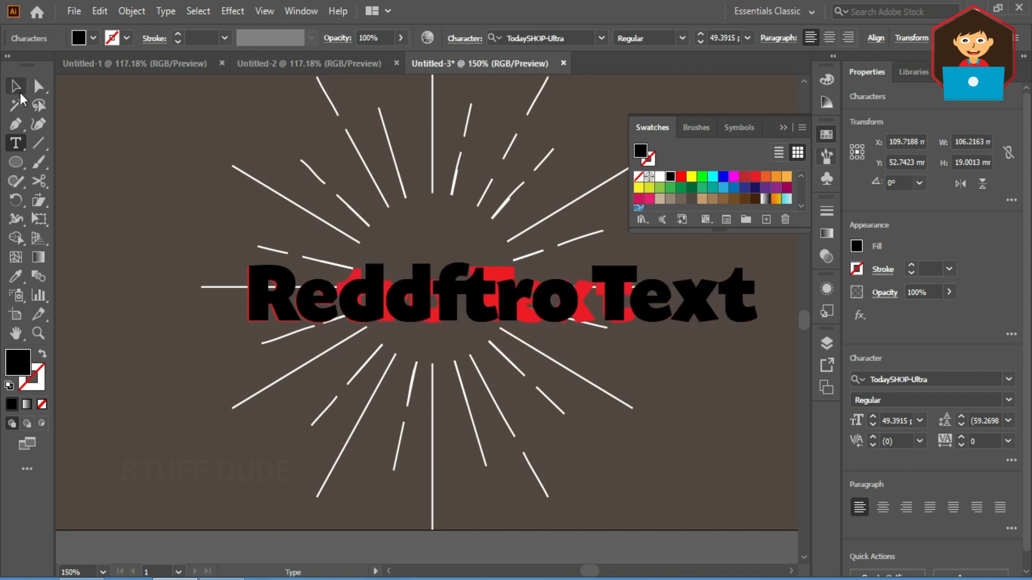
key(Escape)
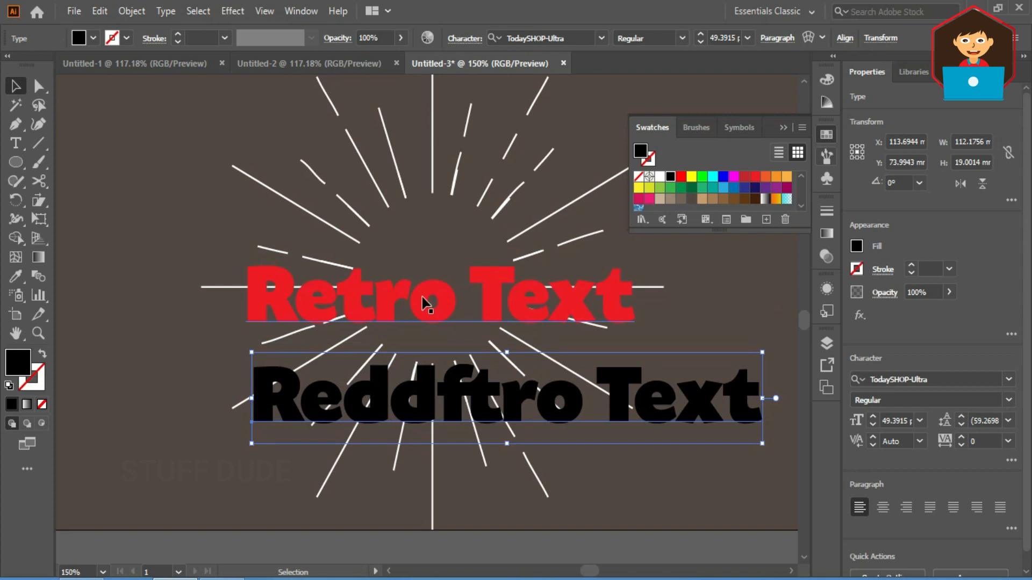
click(421, 300)
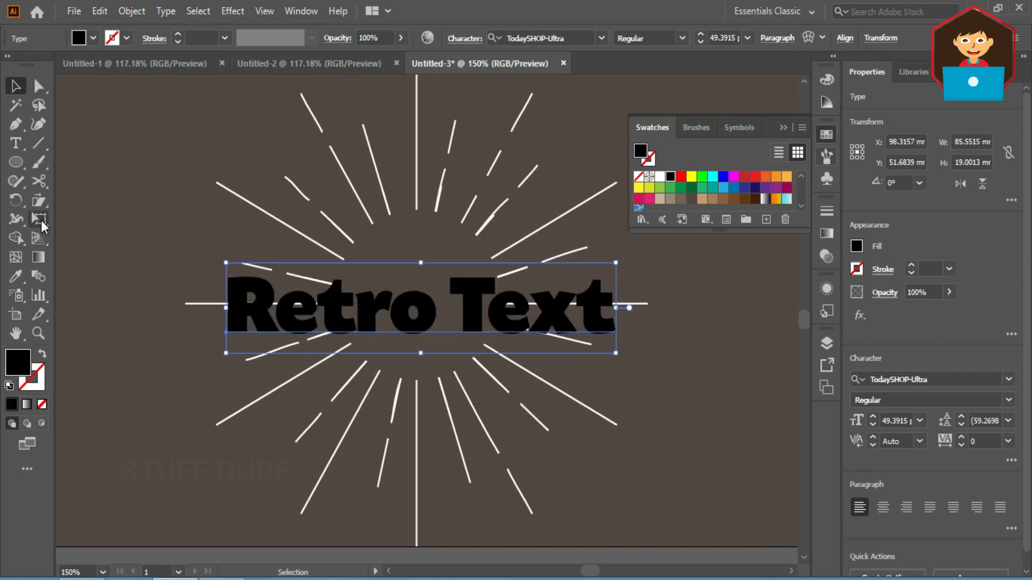
- Rotate the black "Retro Text" counterclockwise by about 5.2° and enlarge it to about 59.6 pt with Free Transform
click(40, 220)
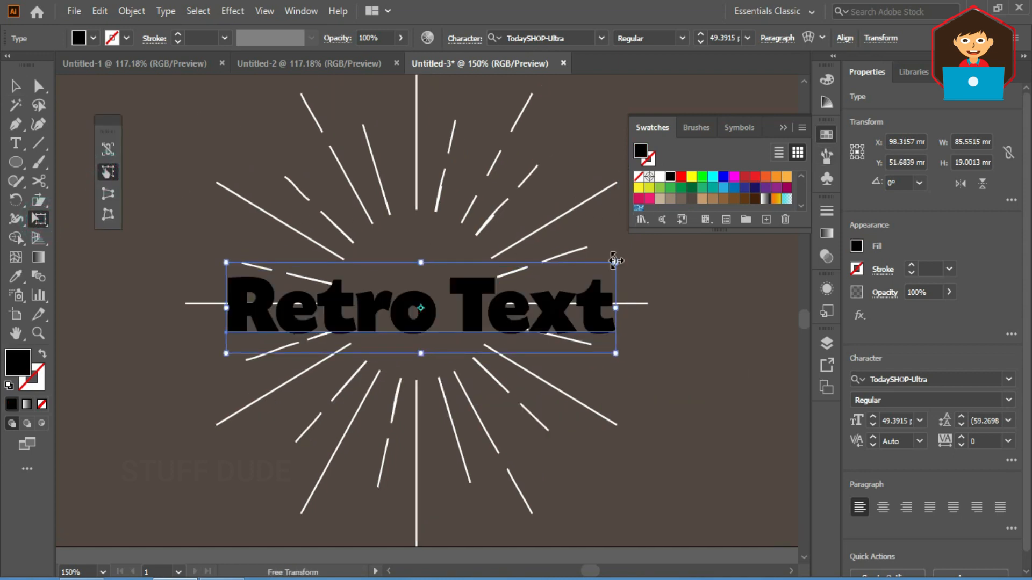
drag(633, 259, 624, 244)
key(v)
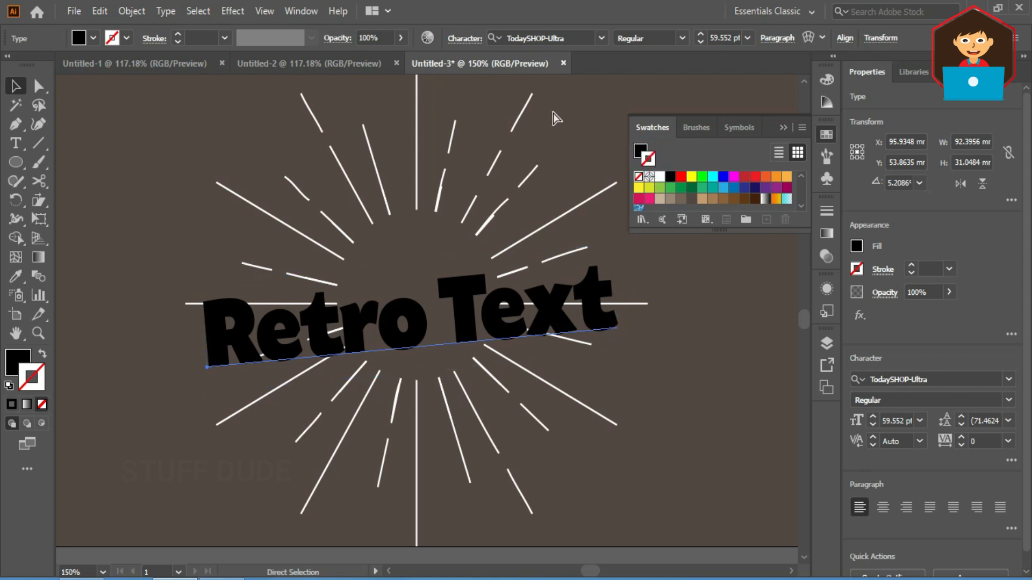
- Show the rulers and set their units to pixels
key(ctrl+r)
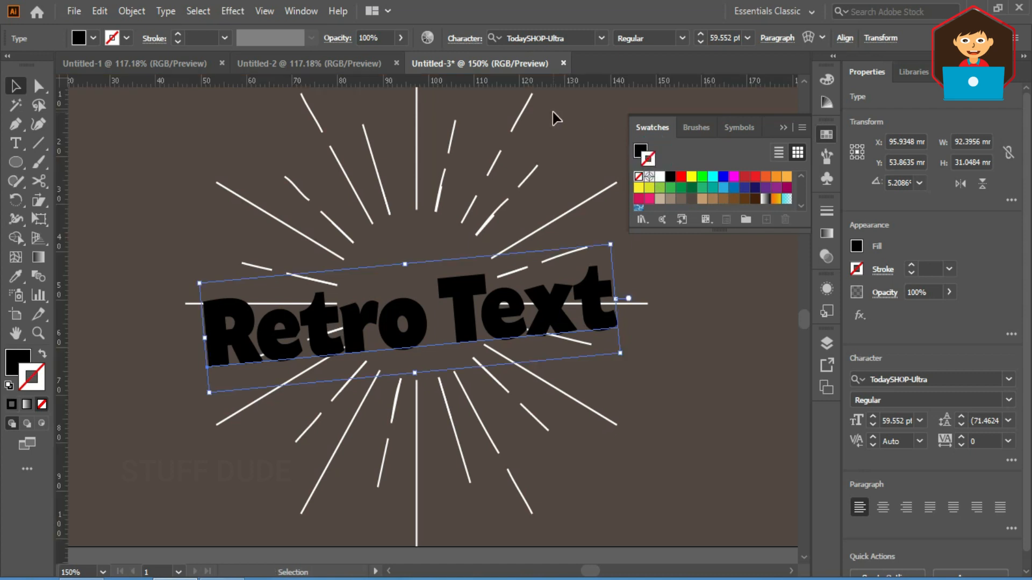
right_click(82, 81)
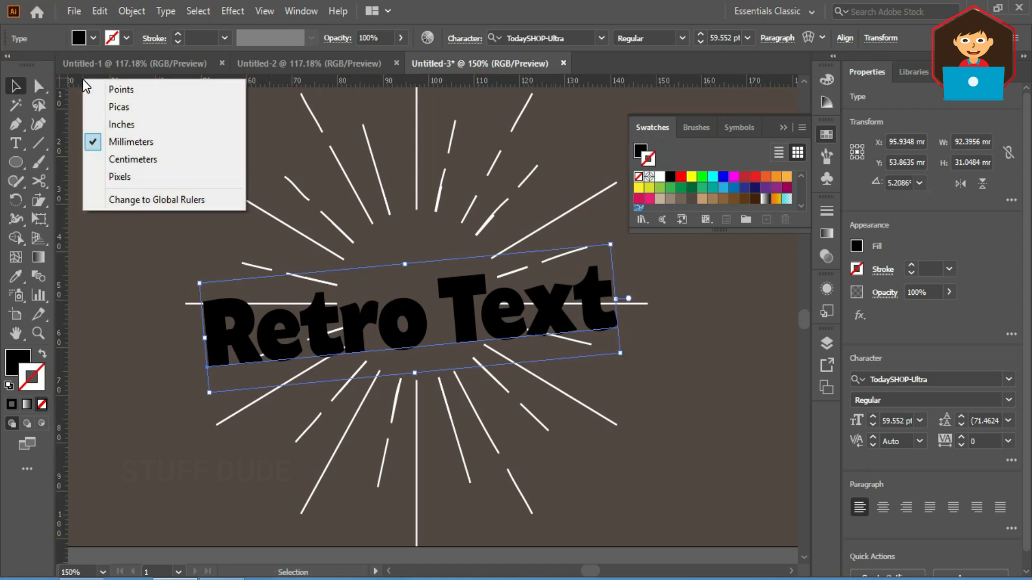
click(139, 177)
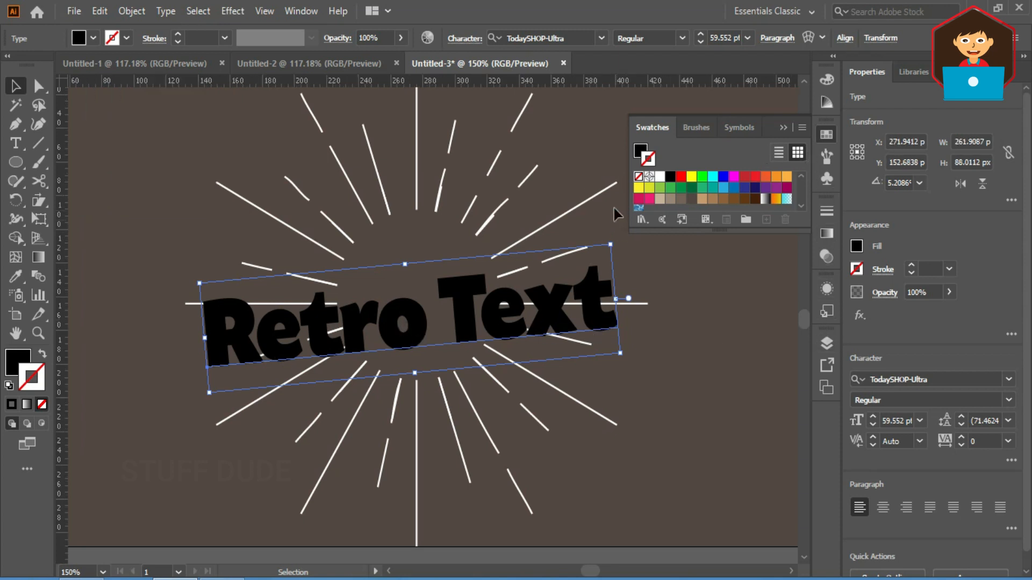
- Give the text a 1 pt white stroke and place its fill above the stroke in the appearance order
click(661, 178)
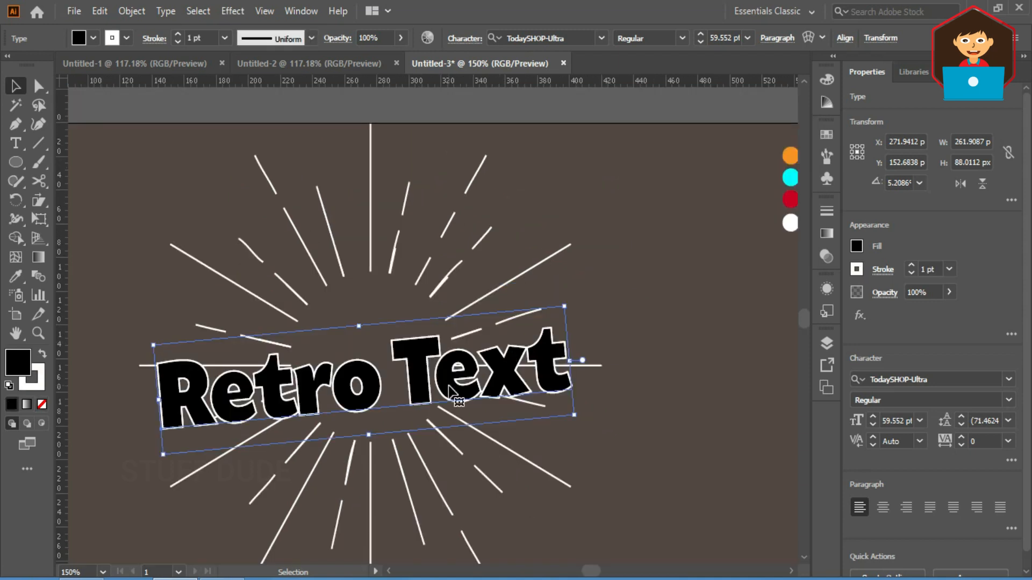
click(833, 287)
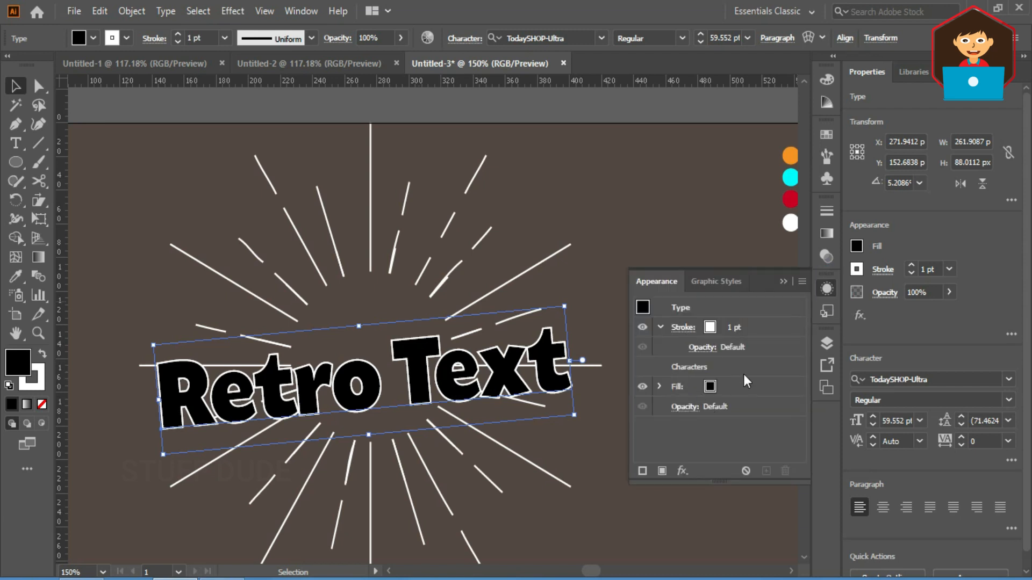
mouse_move(747, 388)
mouse_down()
mouse_move(742, 329)
mouse_move(729, 321)
mouse_up()
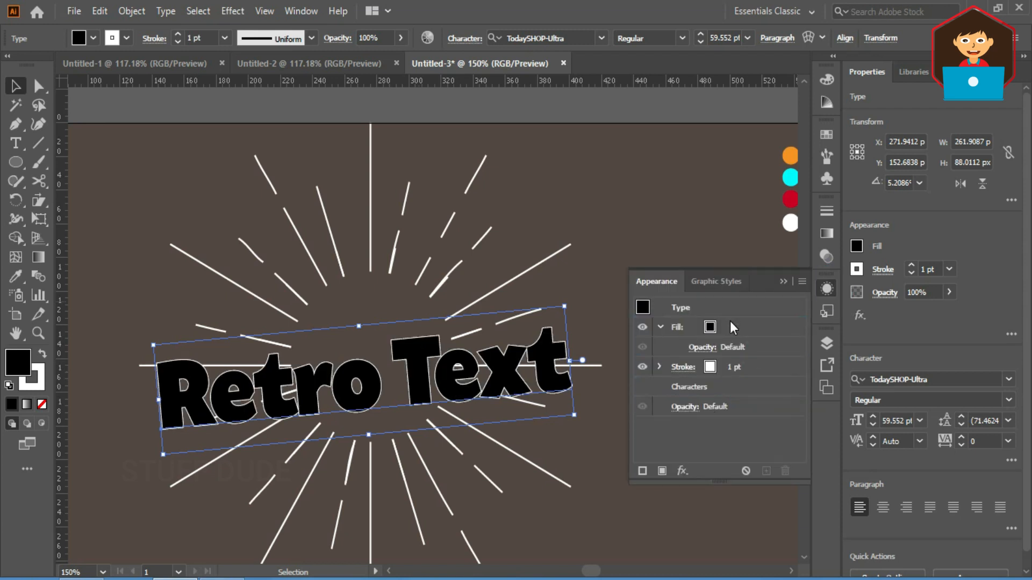
click(758, 364)
click(756, 395)
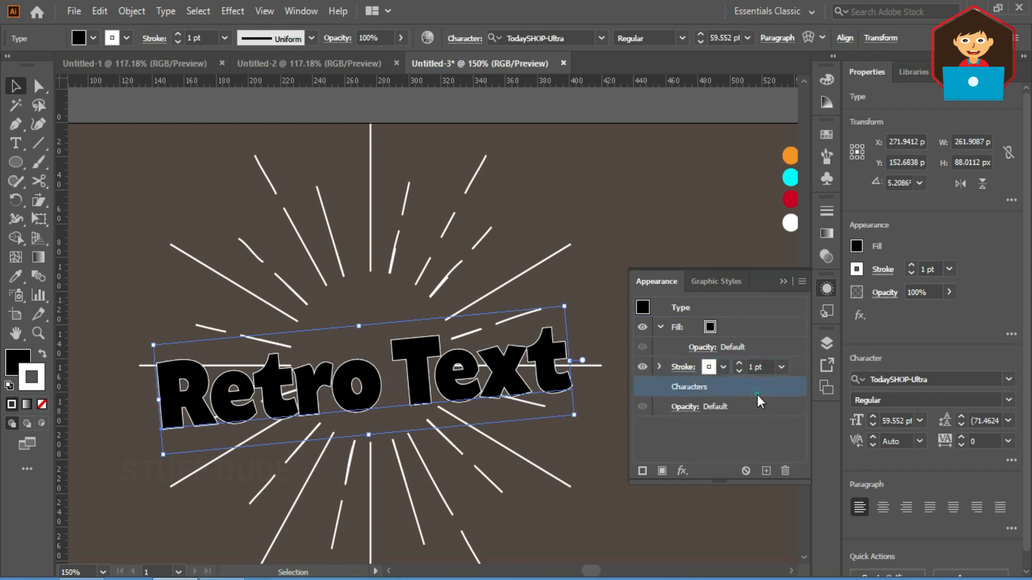
click(780, 372)
click(786, 472)
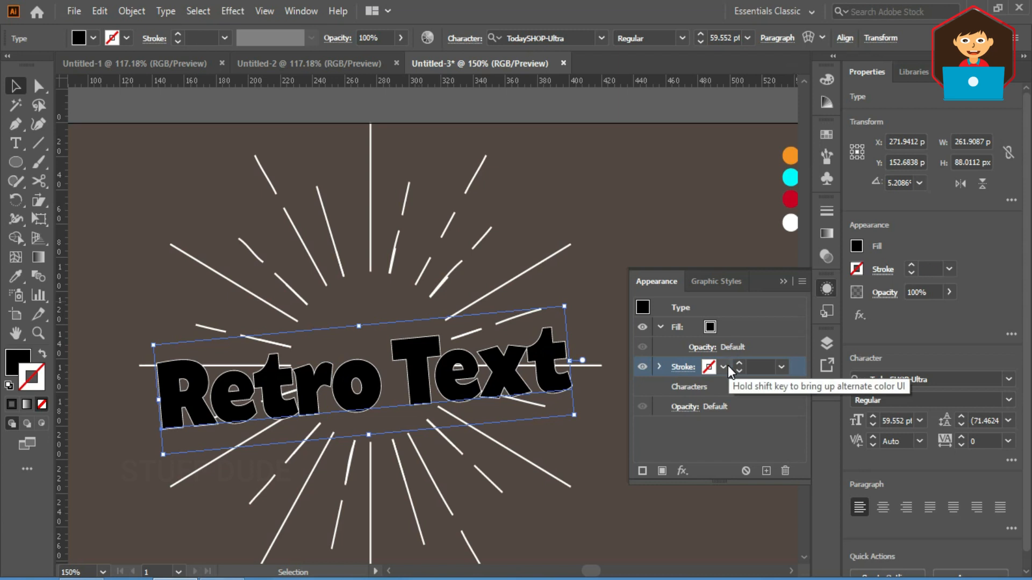
- Apply a Transform effect to the text's white stroke with 0.3 px horizontal move, 0.3 px vertical move and 15 copies
click(802, 367)
click(682, 471)
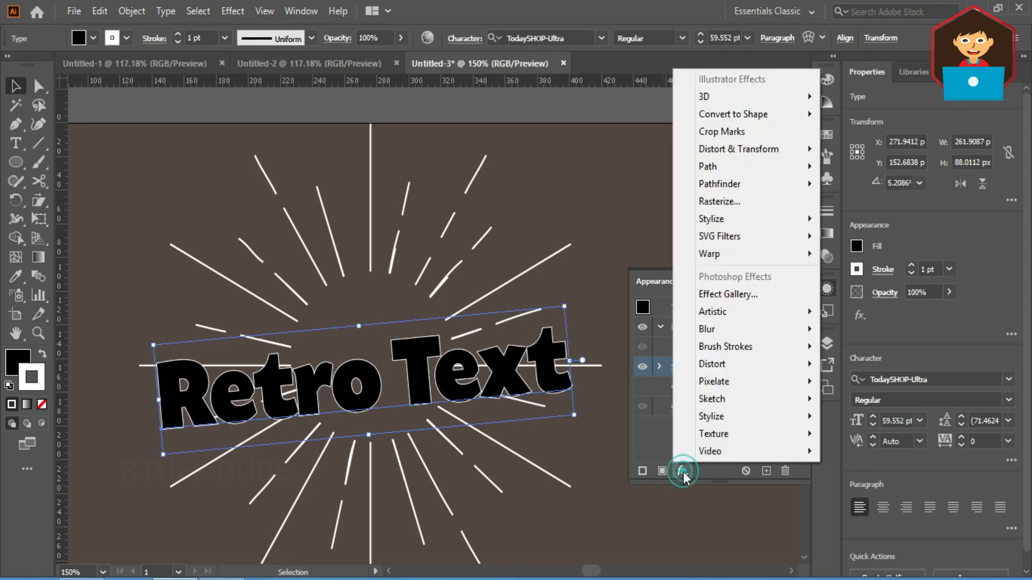
mouse_move(742, 149)
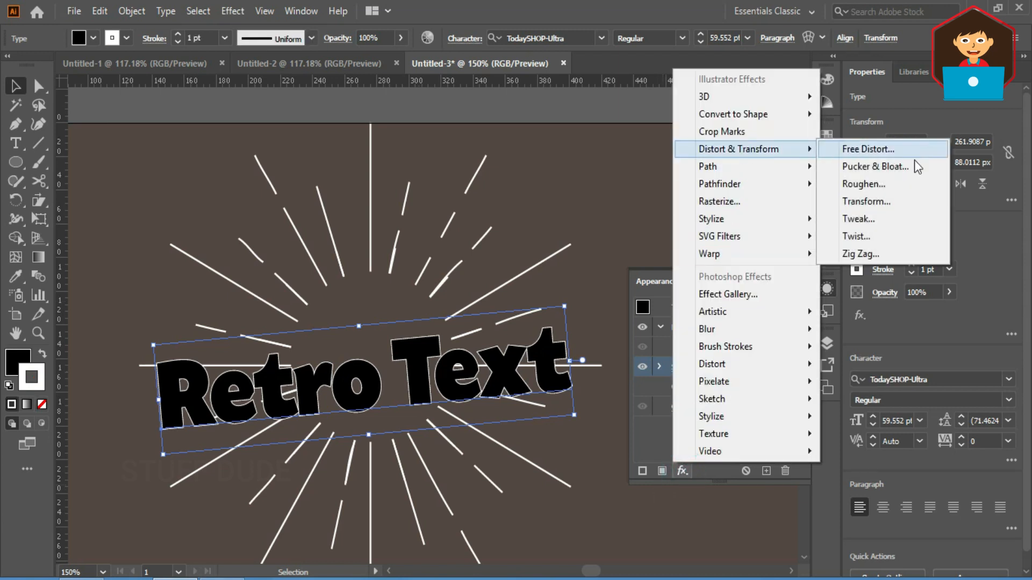
click(898, 201)
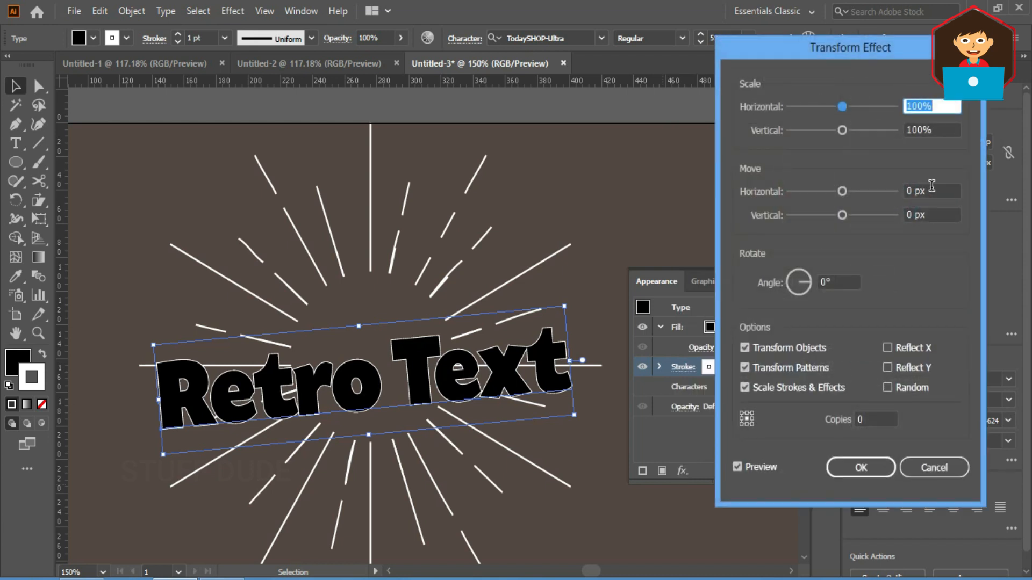
click(931, 189)
text(0.)
key(Tab)
text(0)
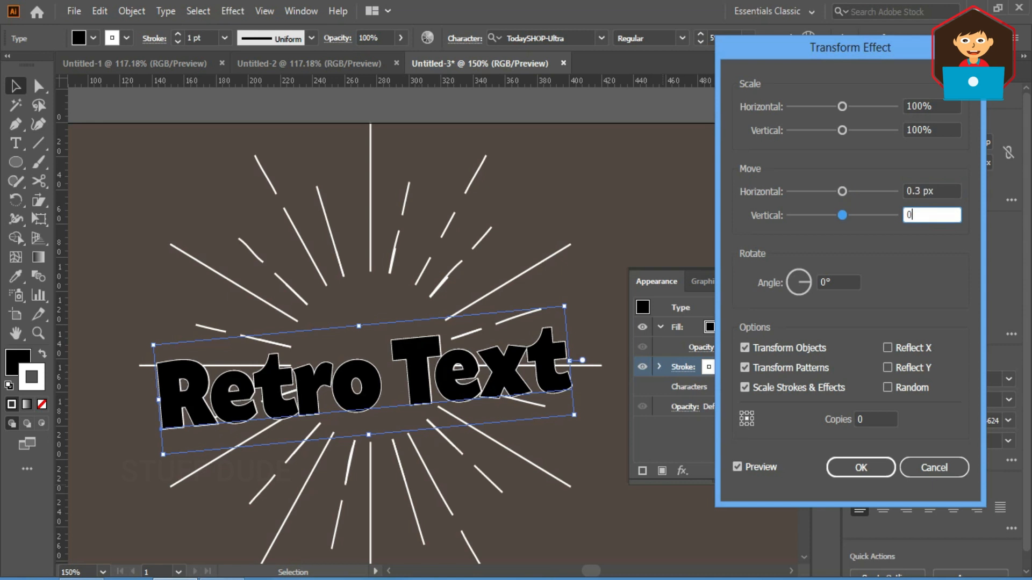
key(Tab)
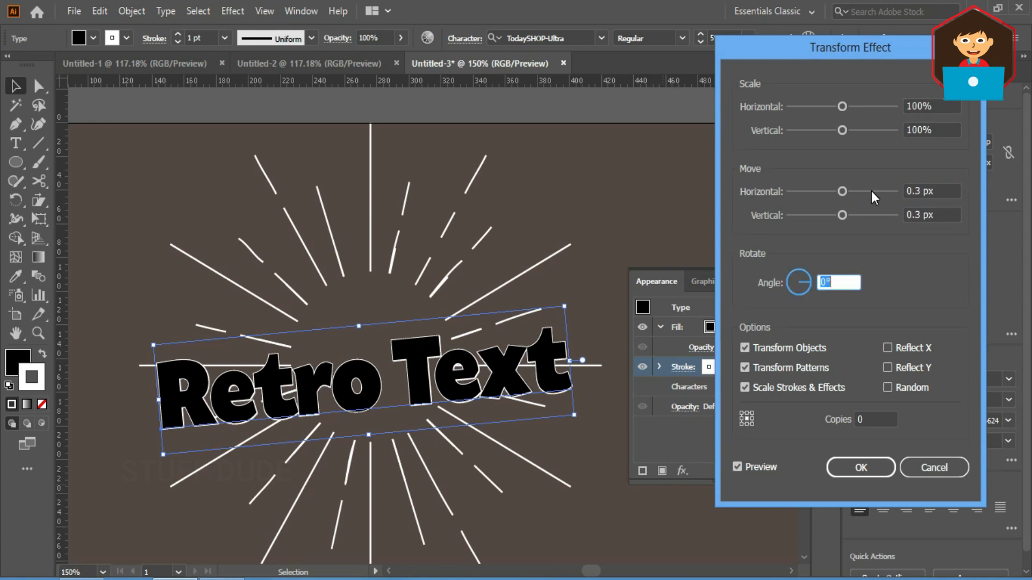
click(876, 419)
text(15)
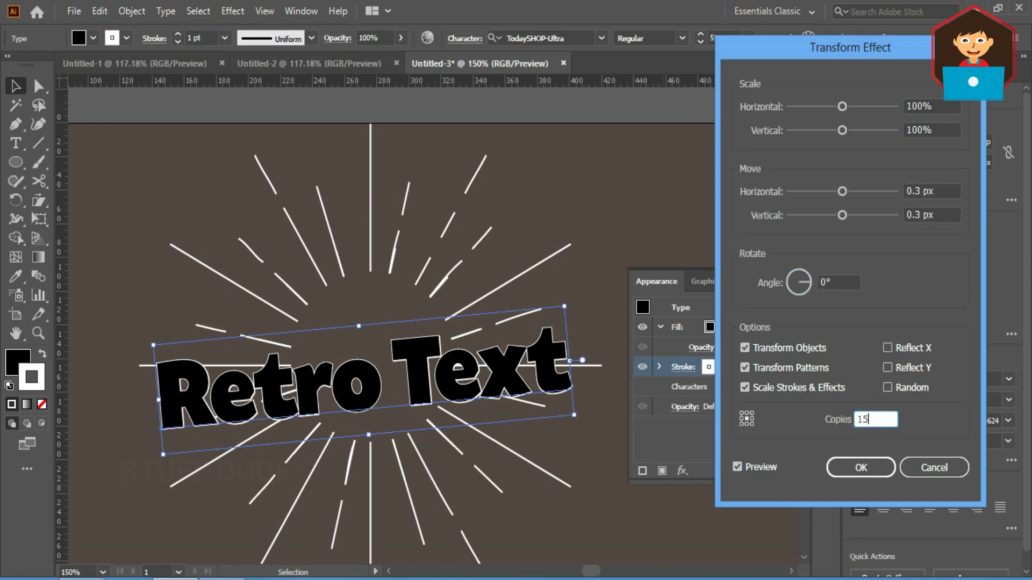
click(859, 470)
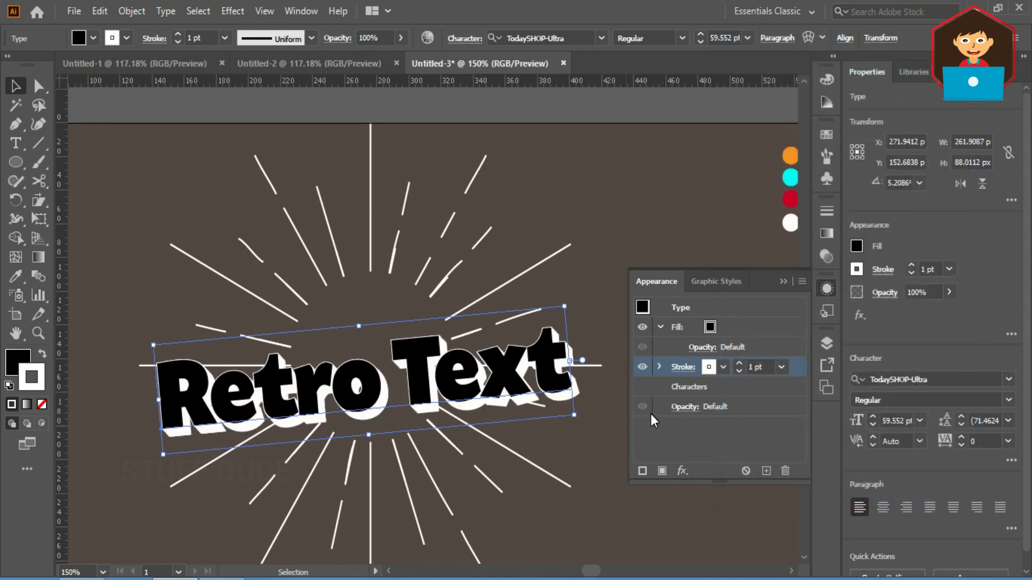
- Add a second 1 pt white stroke to the "Retro Text" lettering's appearance
click(641, 471)
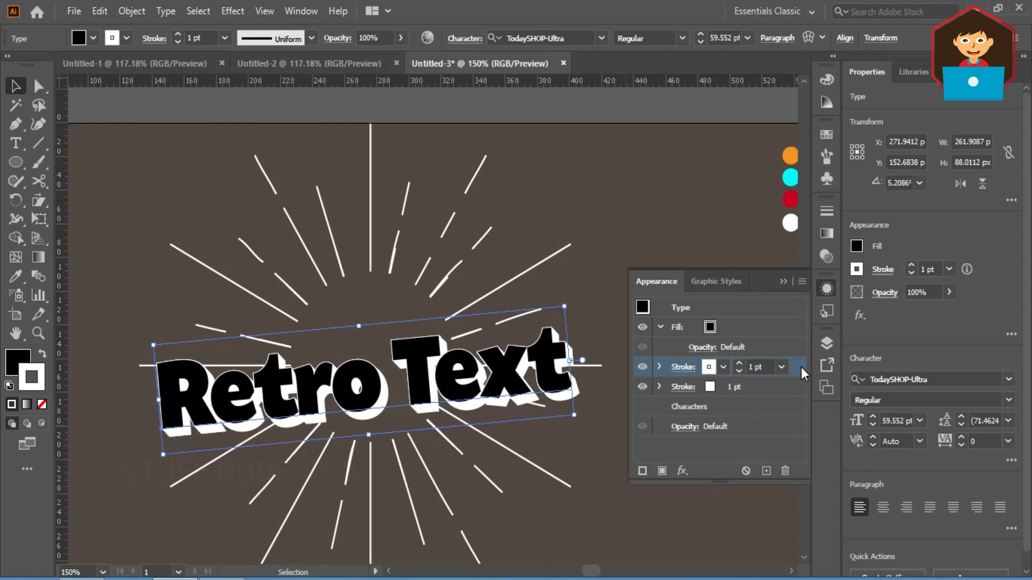
click(791, 401)
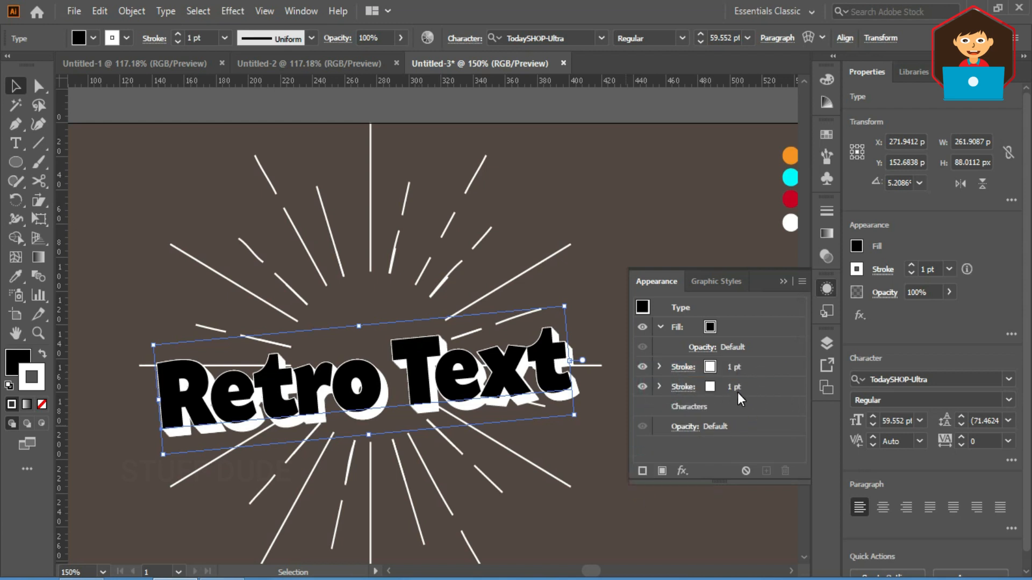
click(770, 386)
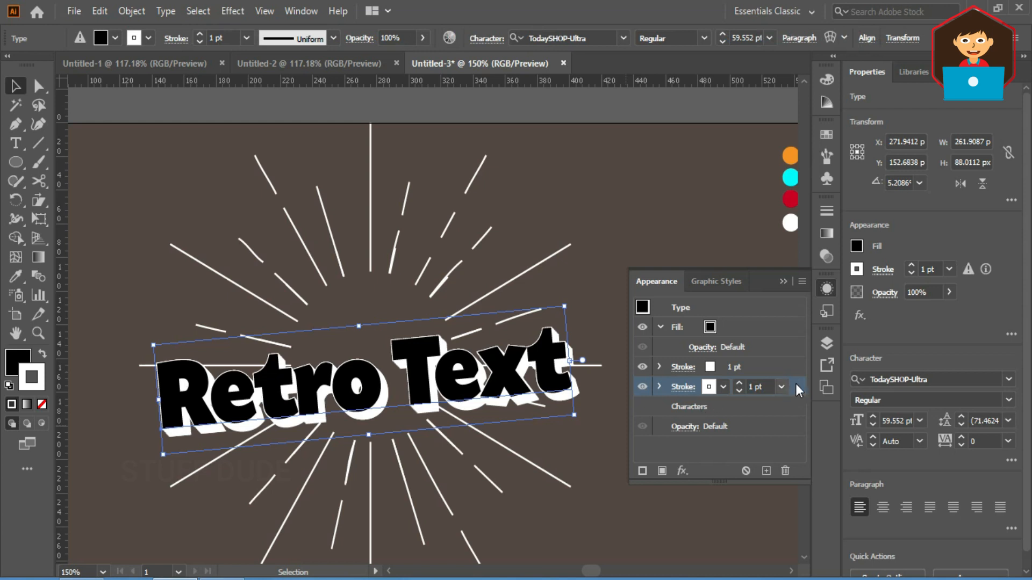
drag(801, 380, 794, 363)
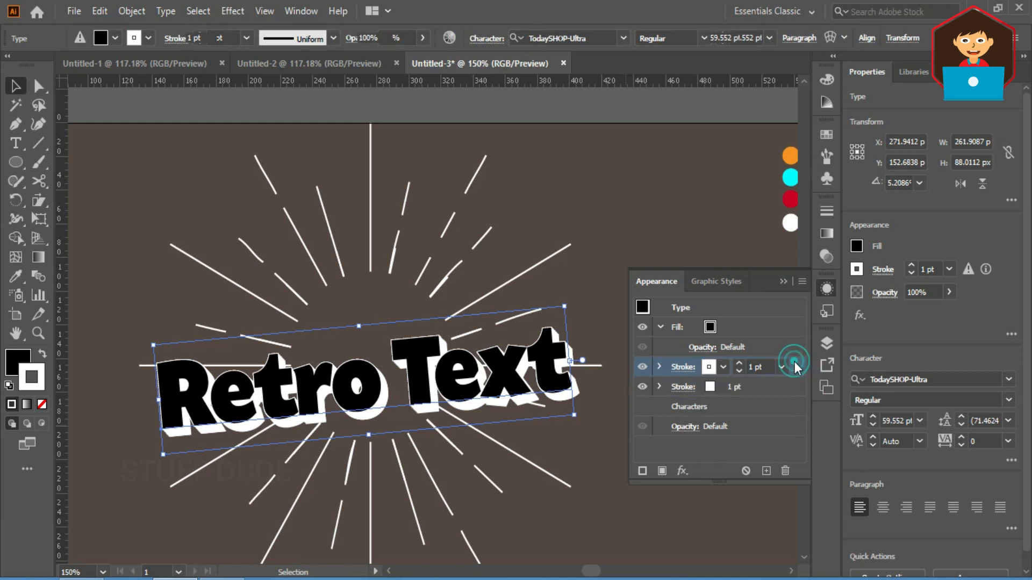
click(659, 367)
click(659, 366)
click(659, 383)
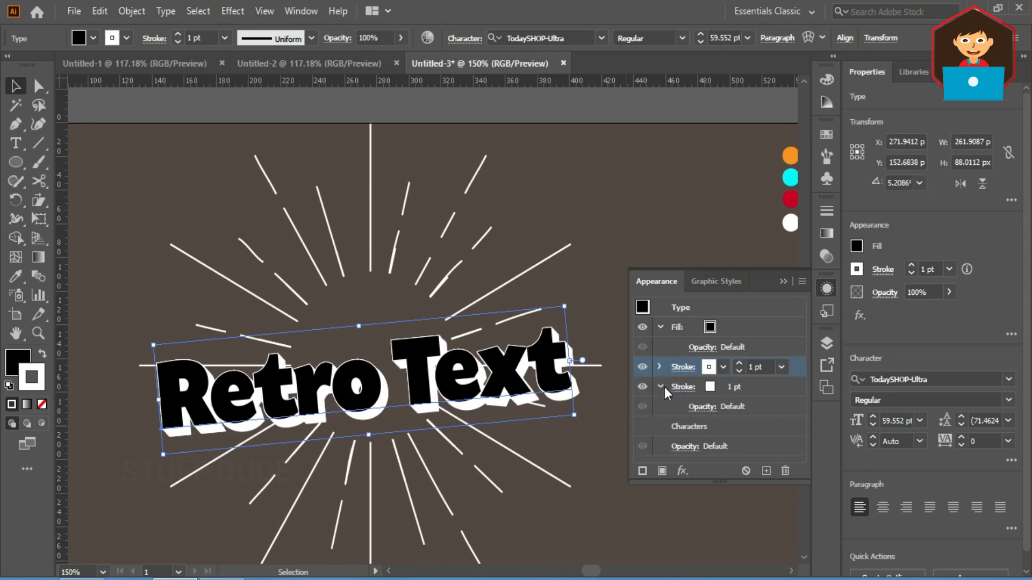
click(665, 387)
- Apply a Transform effect to the lower white stroke with 0.5 px horizontal move, 0.5 px vertical move and 20 copies
click(780, 387)
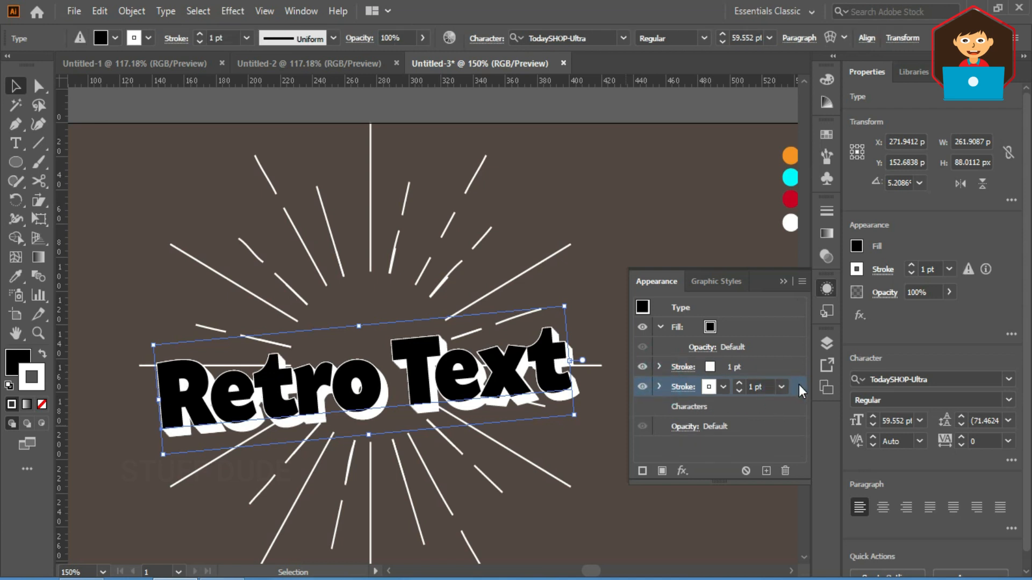
click(681, 470)
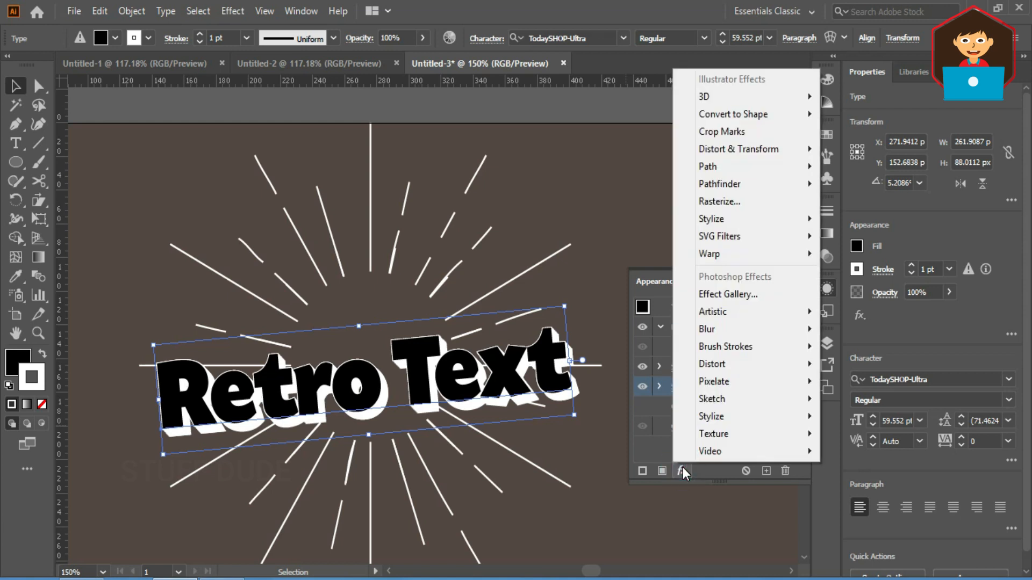
mouse_move(760, 149)
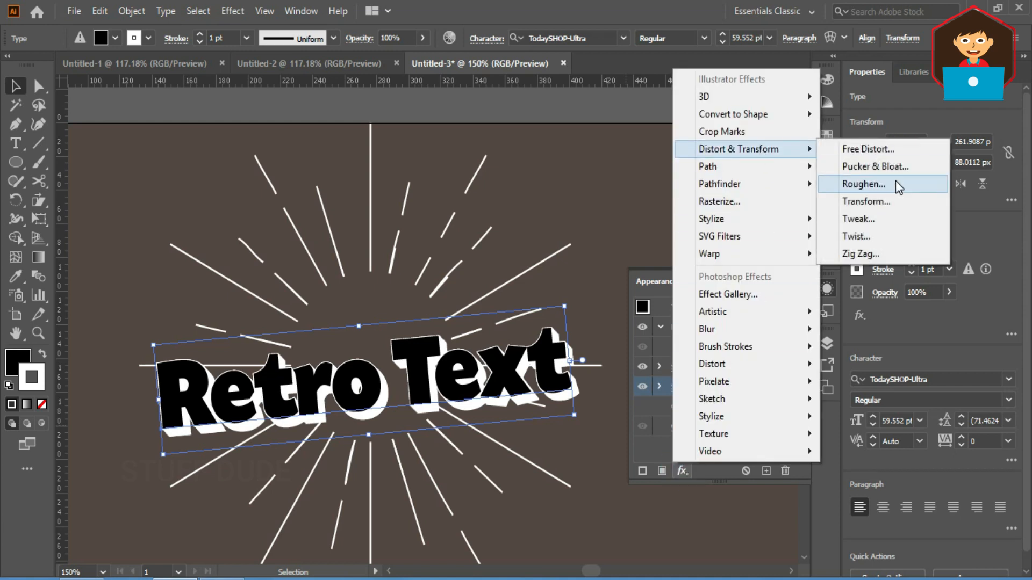
click(892, 201)
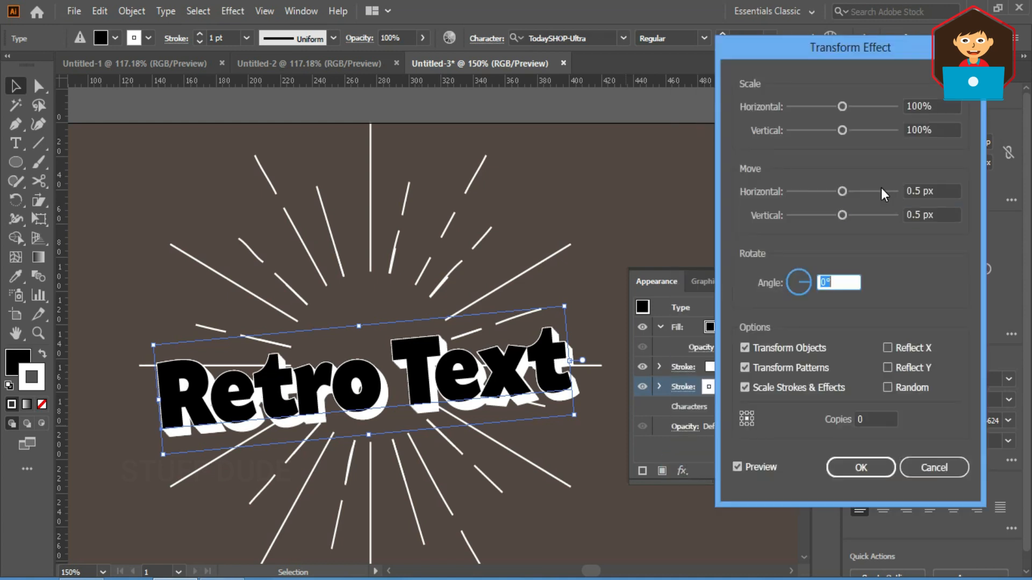
click(889, 414)
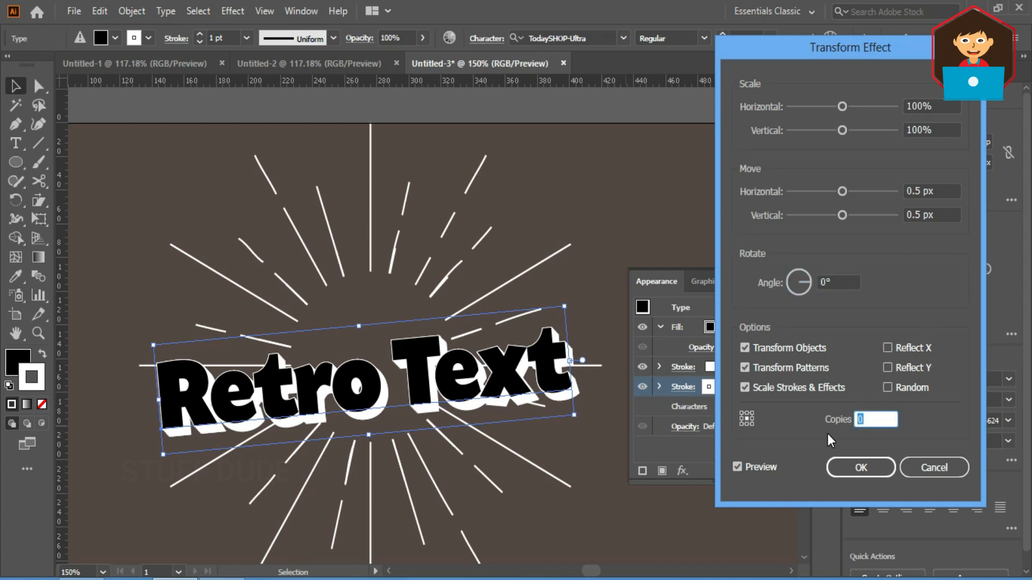
text(20)
click(858, 469)
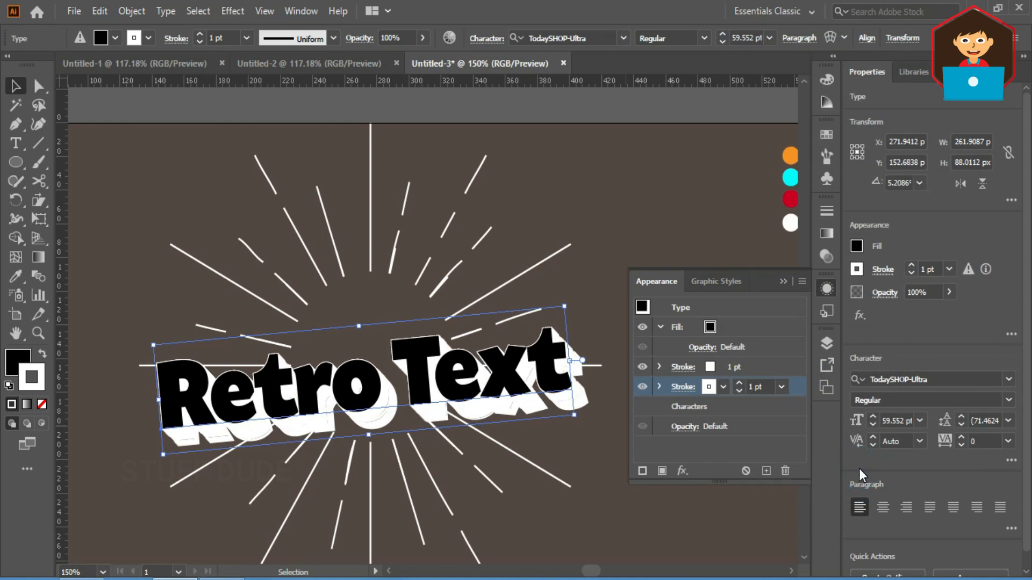
- Color the lower stroke red and set its Transform effect's horizontal and vertical moves to 0.4 px
click(723, 387)
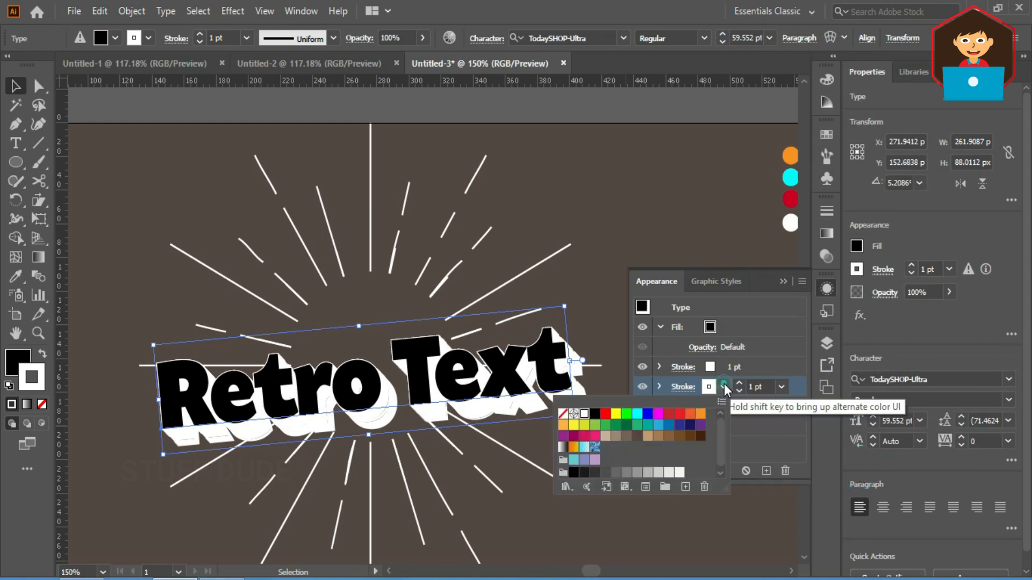
click(678, 412)
click(660, 390)
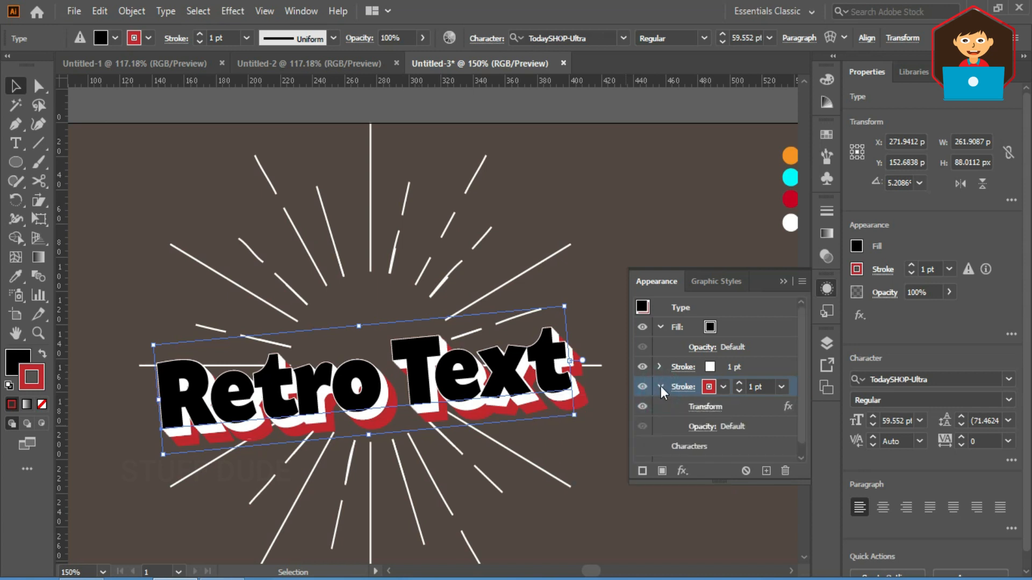
click(709, 407)
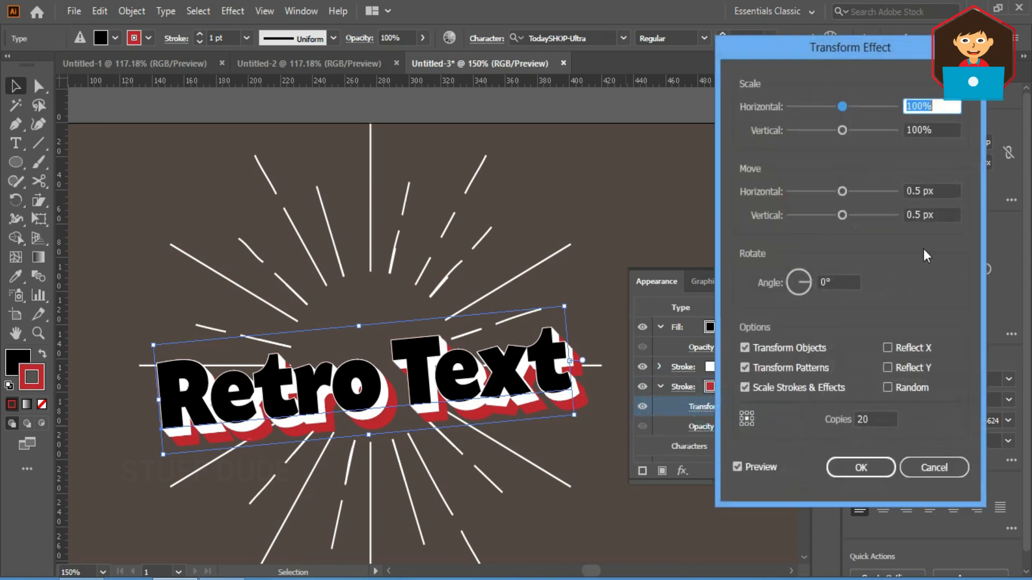
click(945, 188)
text(0.4)
key(Tab)
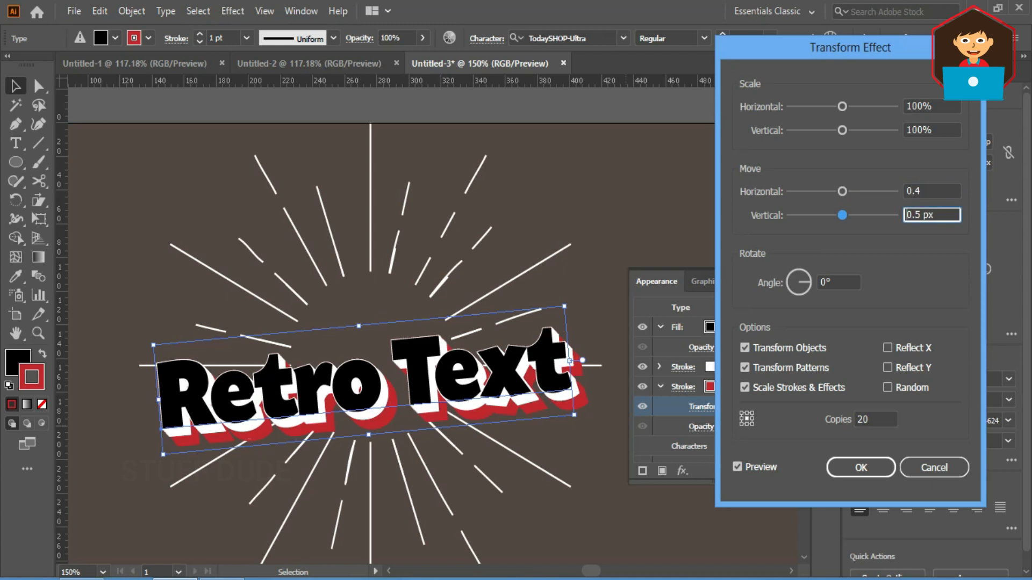
text(0.14)
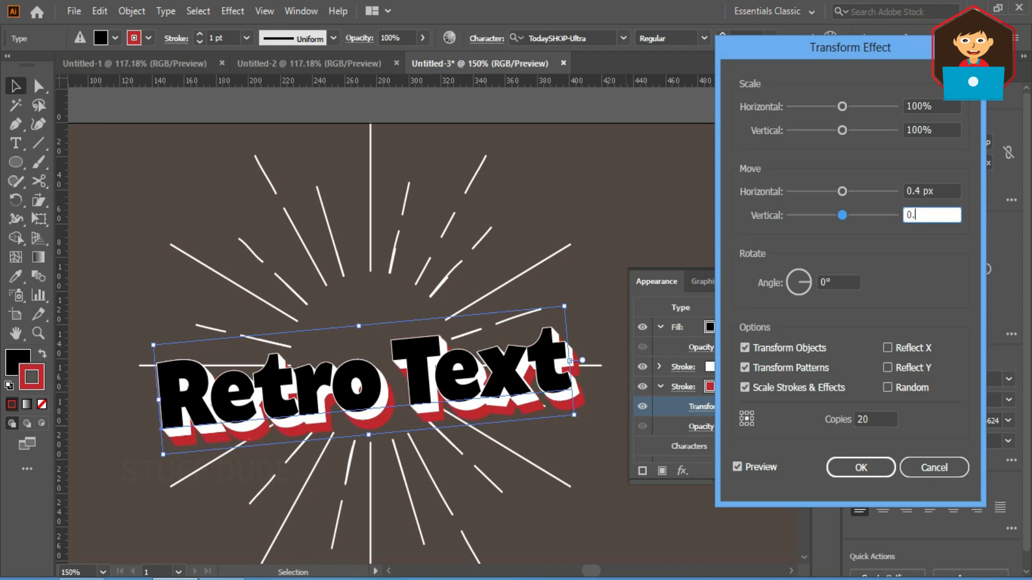
key(Tab)
key(Return)
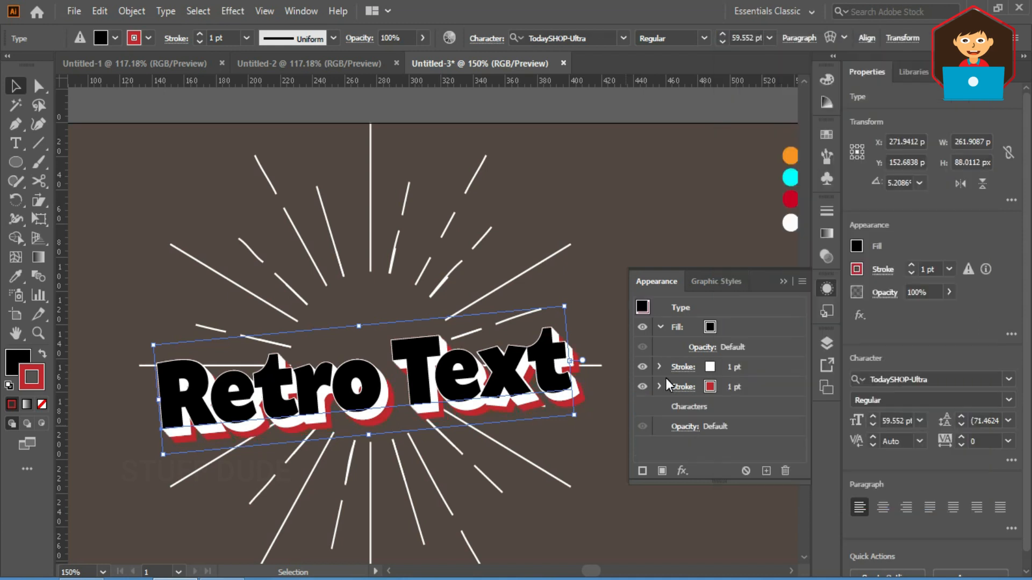
- Add a third stroke to the text by duplicating the 1 pt red stroke
click(759, 388)
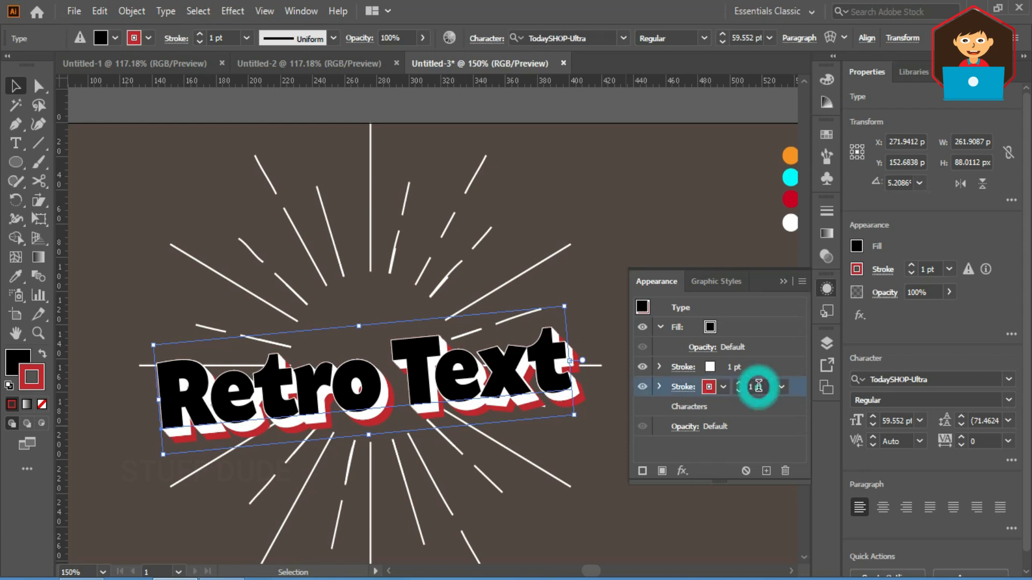
click(643, 472)
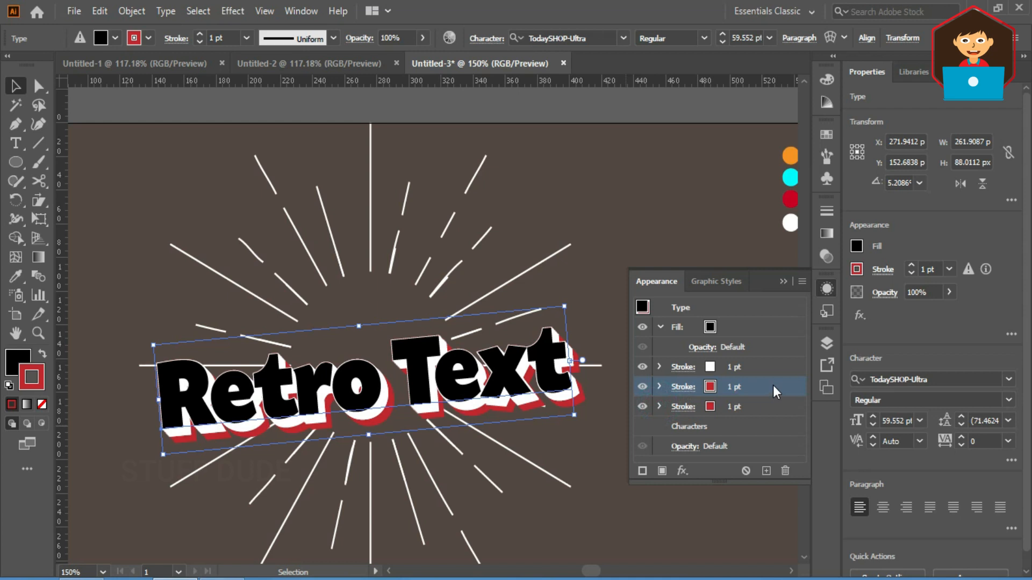
click(779, 418)
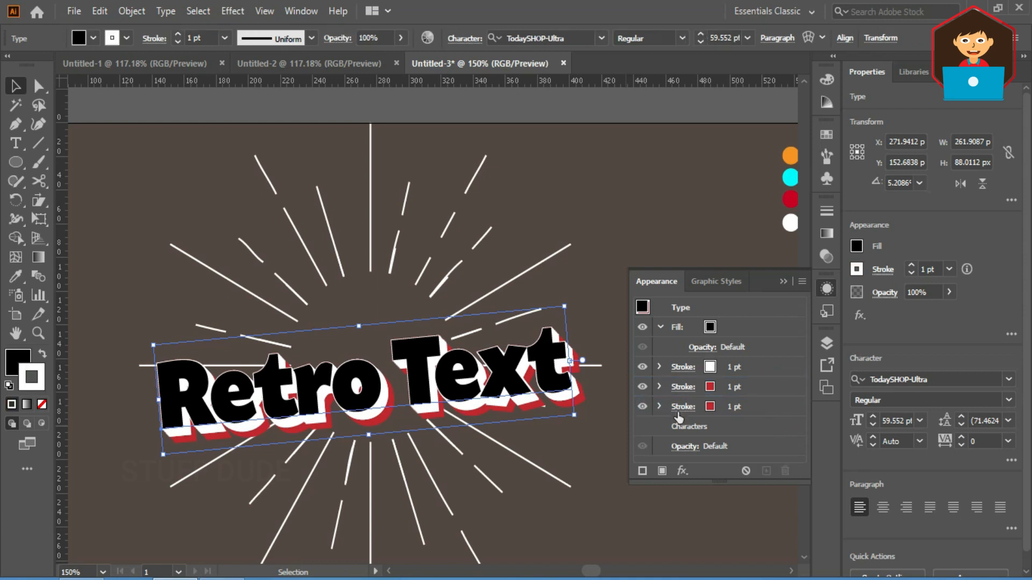
- Apply a Transform effect to the lowest red stroke with 0.5 px horizontal move, 0.5 px vertical move and 20 copies
click(792, 404)
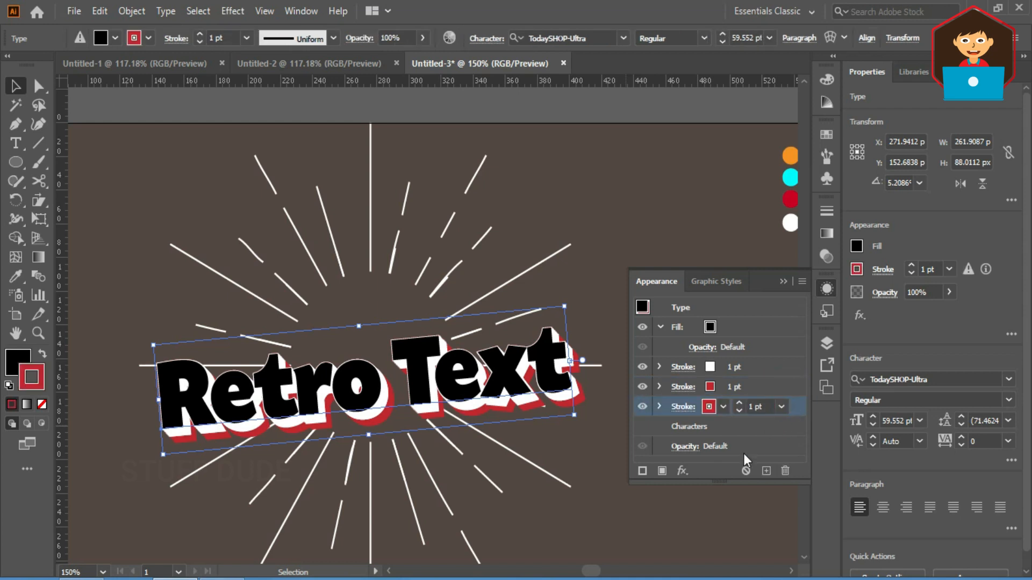
click(681, 472)
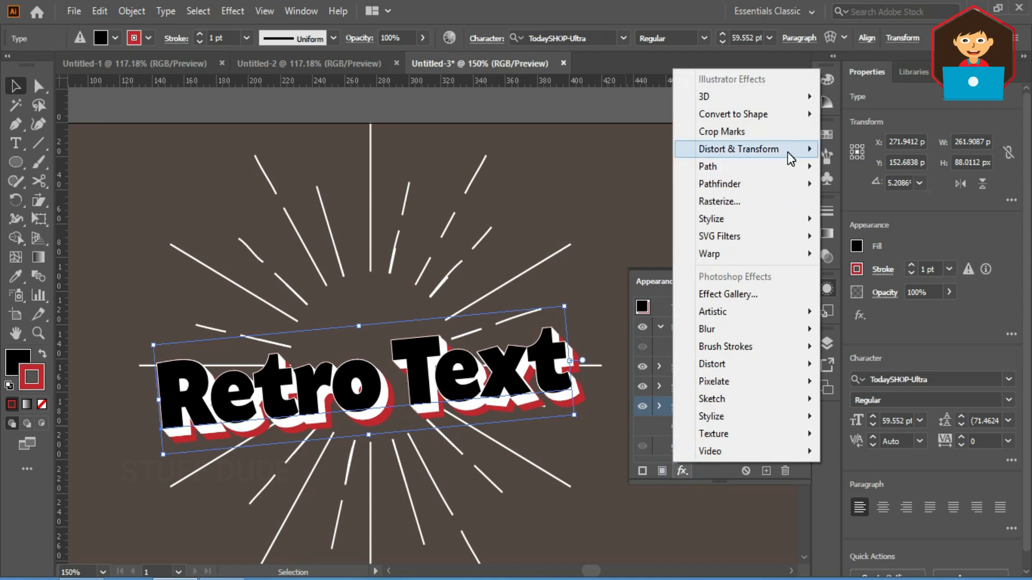
mouse_move(788, 150)
click(871, 201)
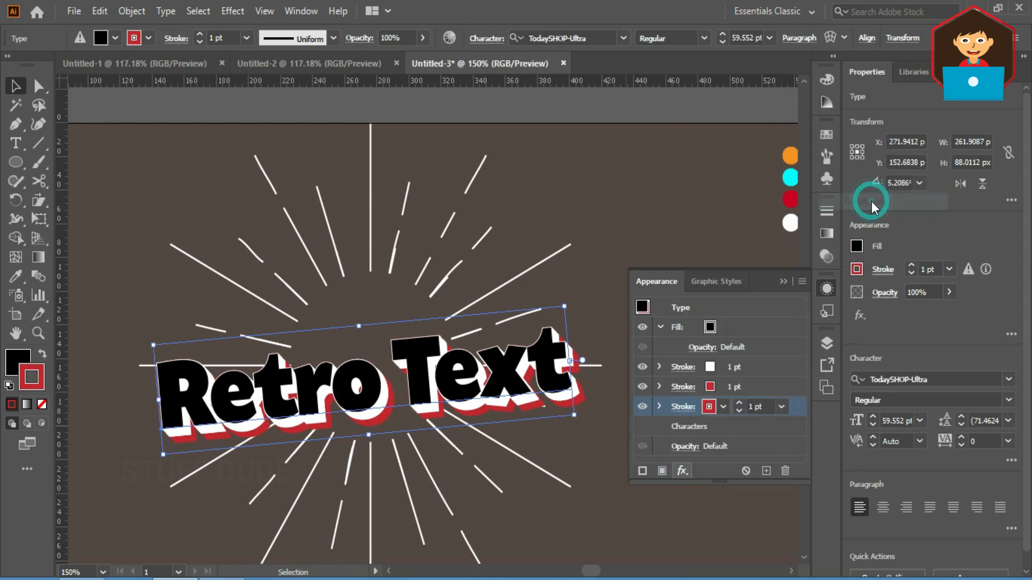
click(933, 189)
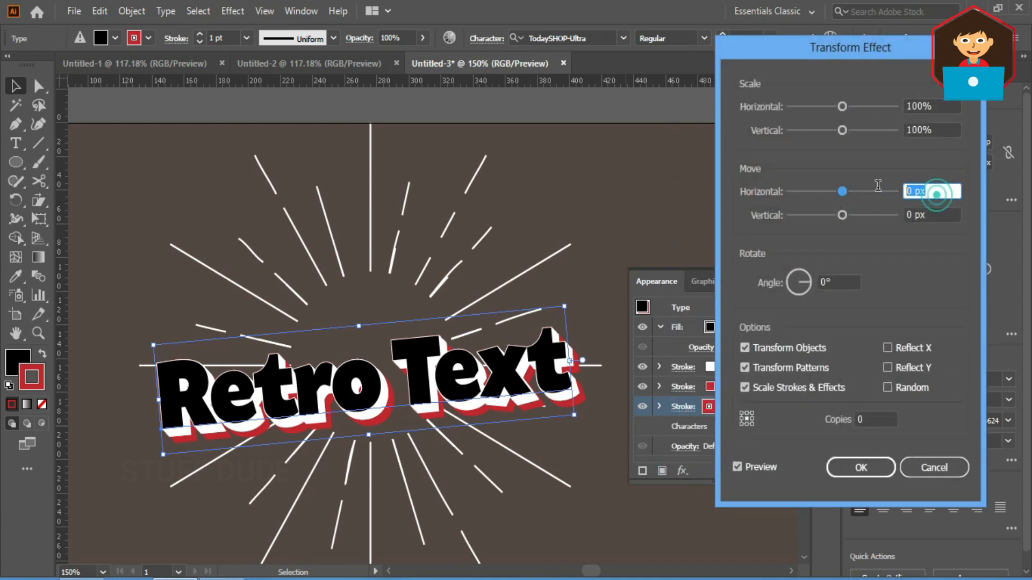
text(0.5)
key(Tab)
text(0.5)
key(Tab)
click(880, 414)
text(20)
click(853, 467)
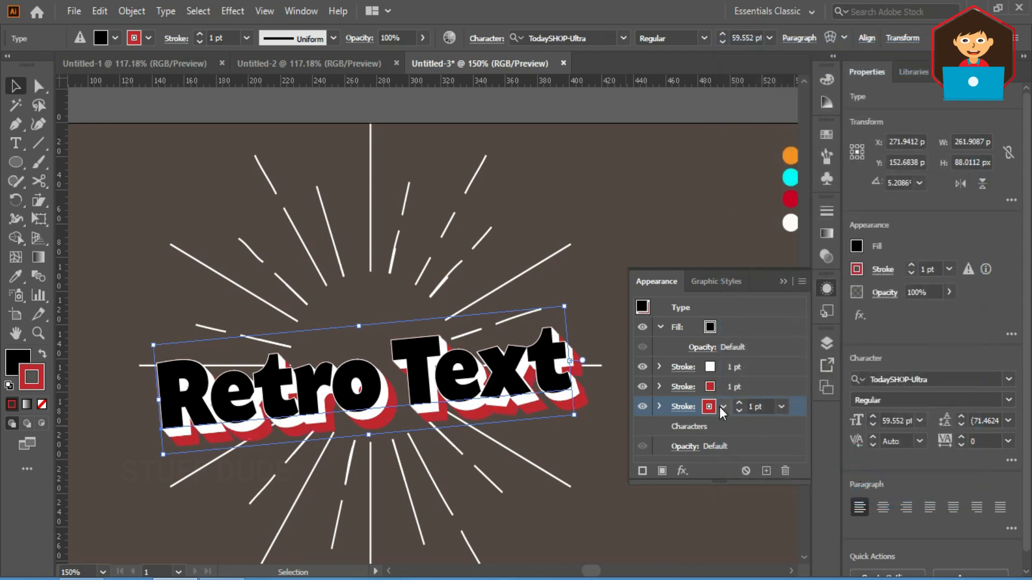
- Color the lowest of the text's three strokes bright green
click(723, 407)
click(627, 434)
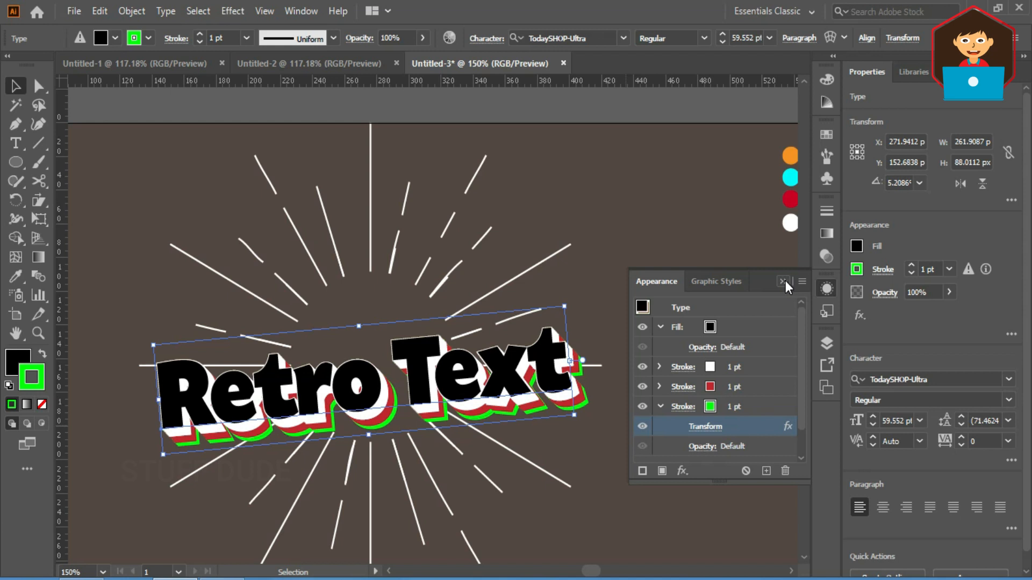
click(725, 367)
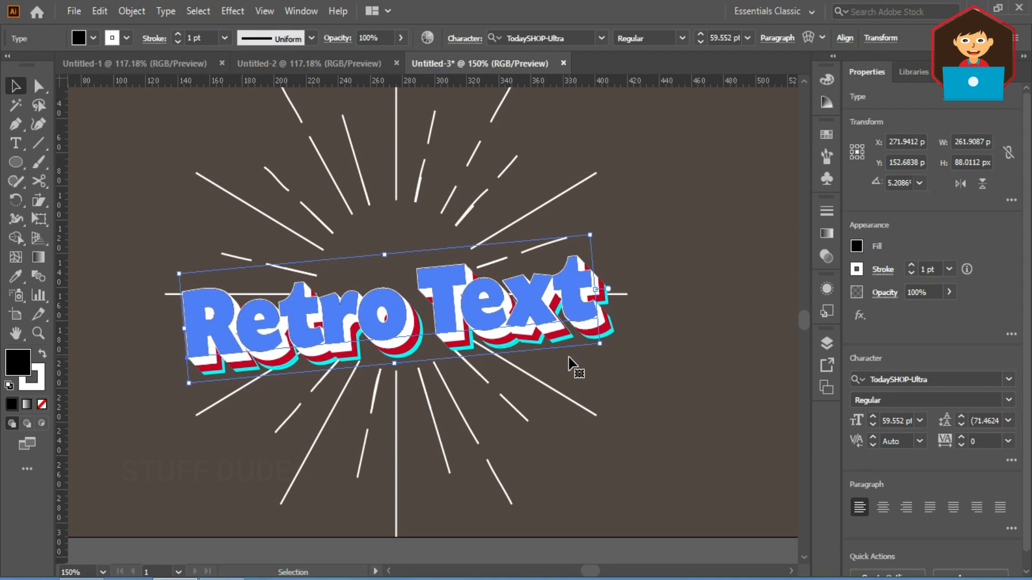
key(ctrl+z)
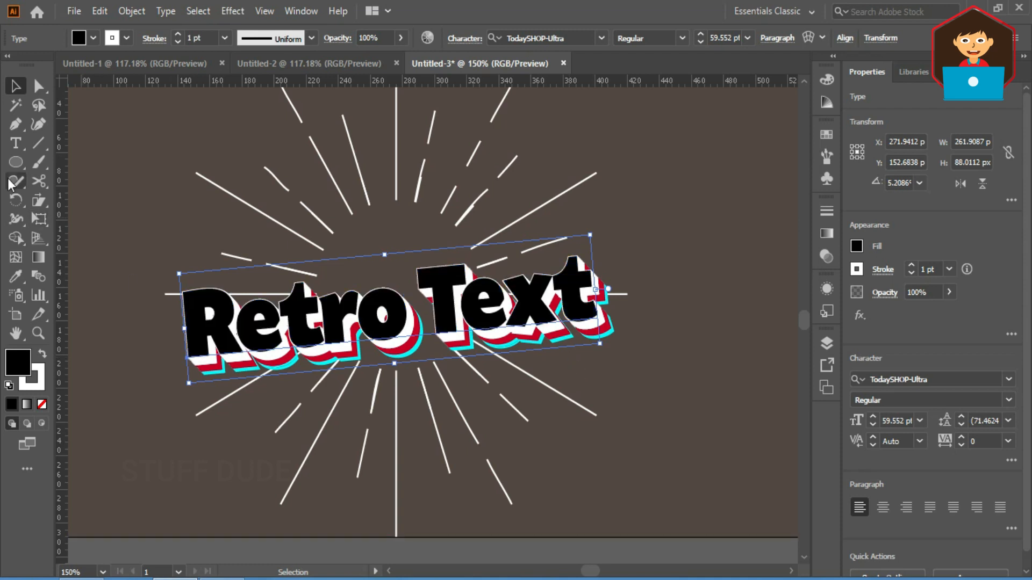
- Replace the word "Text" in the lettering with "70 e" using the Type tool
click(15, 144)
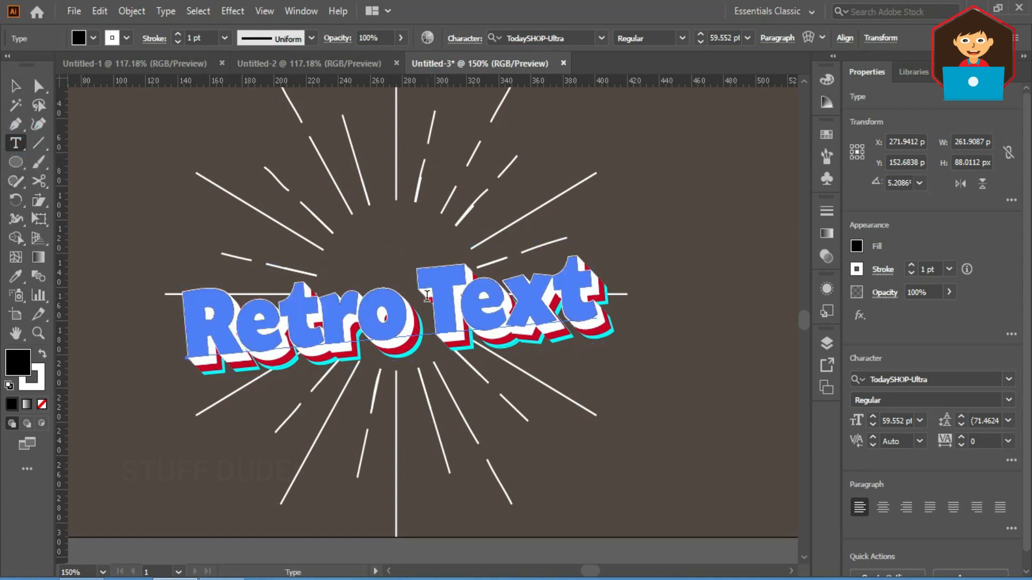
drag(417, 294, 653, 301)
text(70)
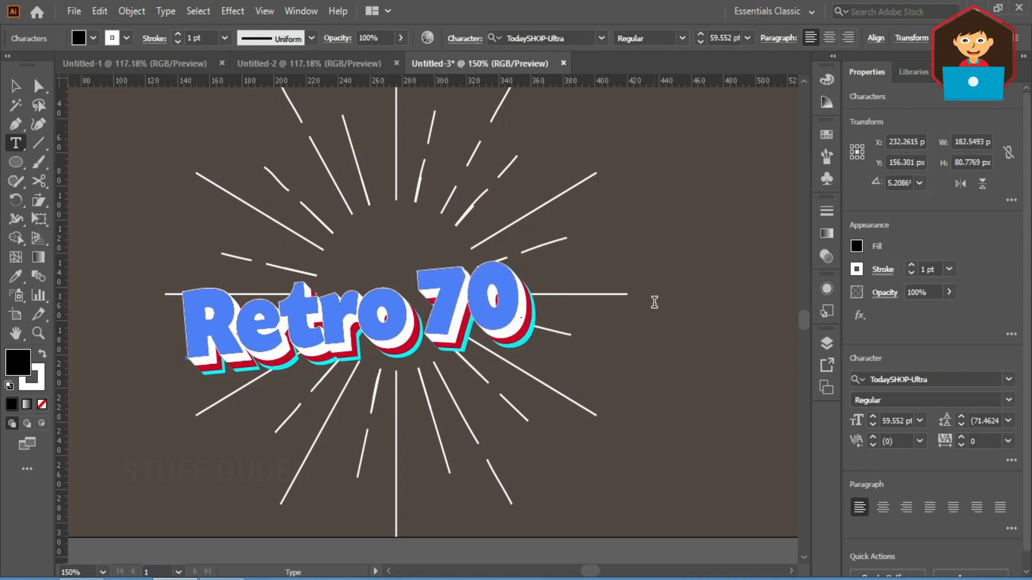
text( 's)
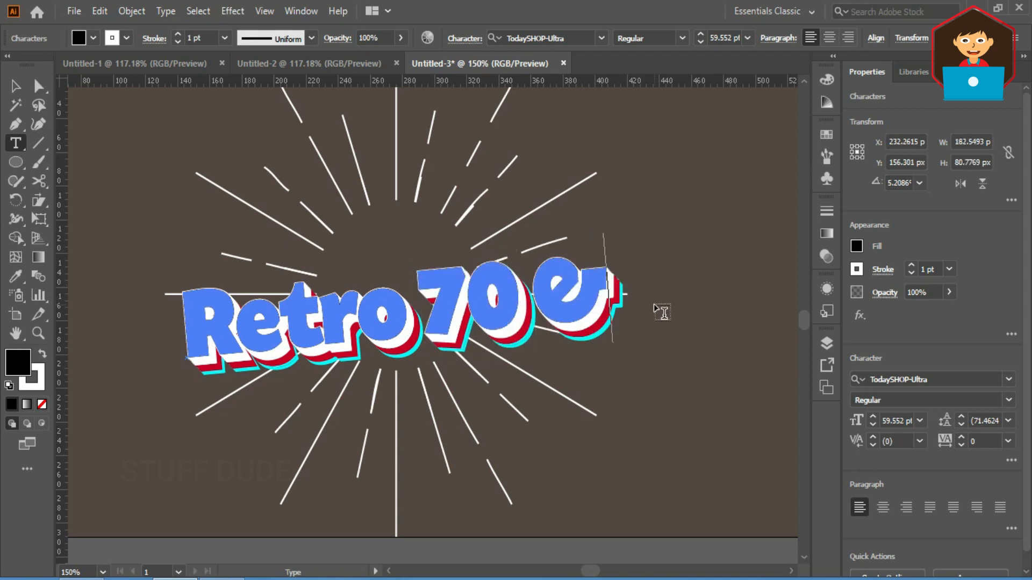